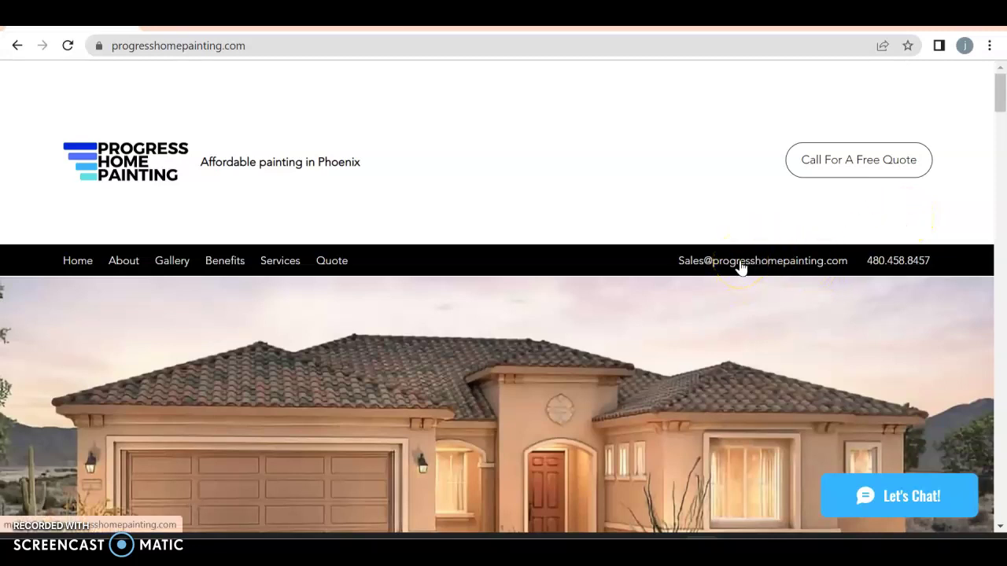
Review the Progress Home Painting homepage from the header and hero banner through the About section to the start of the Gallery
scroll(740, 267, "down", 1)
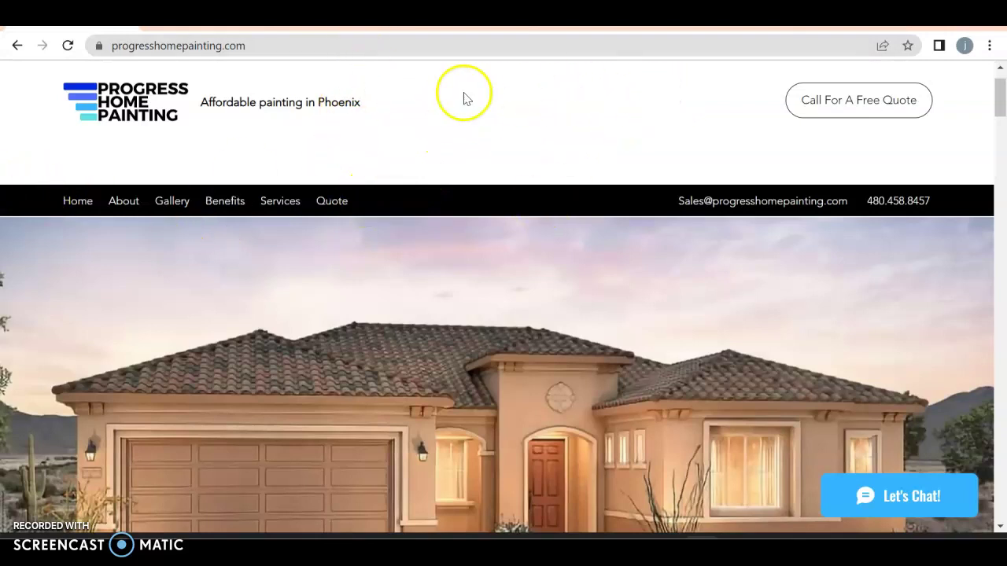
scroll(493, 281, "down", 3)
scroll(495, 283, "down", 3)
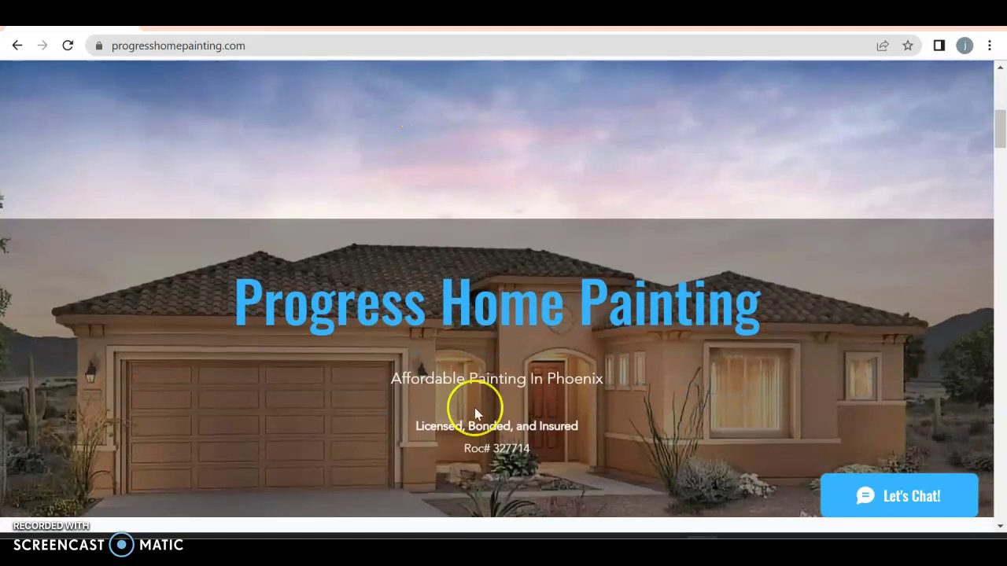
scroll(475, 407, "down", 3)
scroll(475, 408, "down", 3)
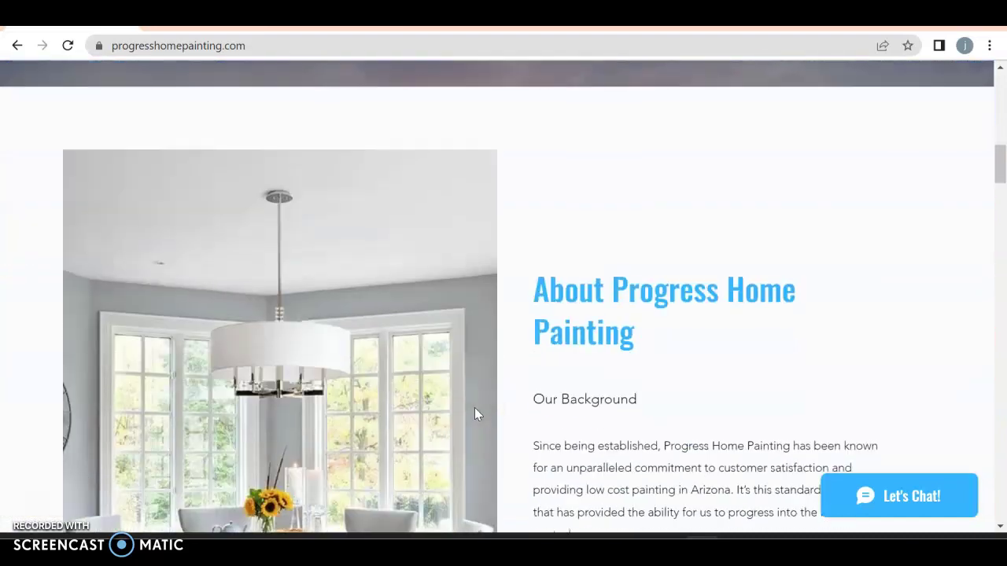
scroll(475, 407, "down", 3)
scroll(813, 454, "down", 3)
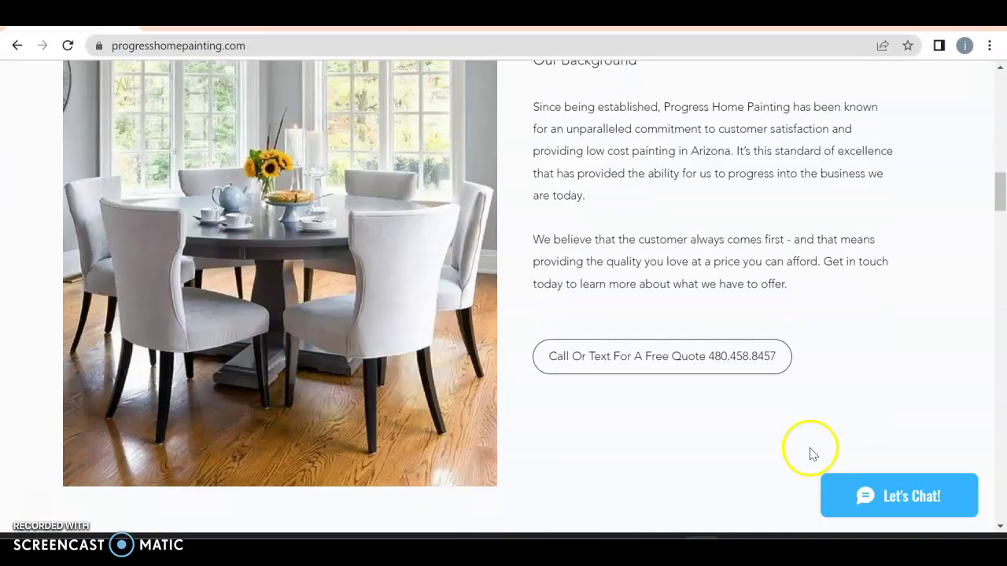
scroll(559, 428, "down", 4)
scroll(559, 427, "up", 3)
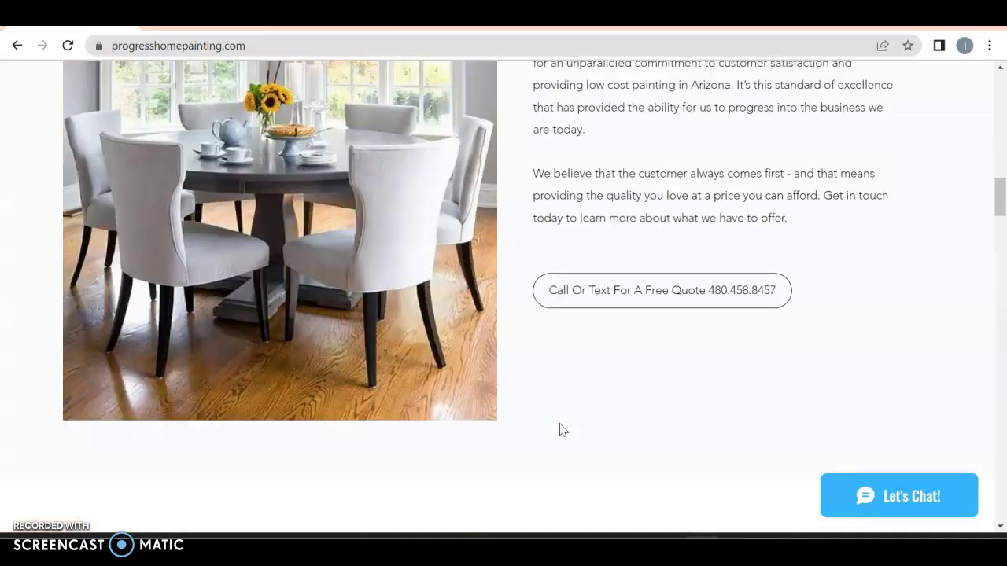
scroll(543, 349, "down", 5)
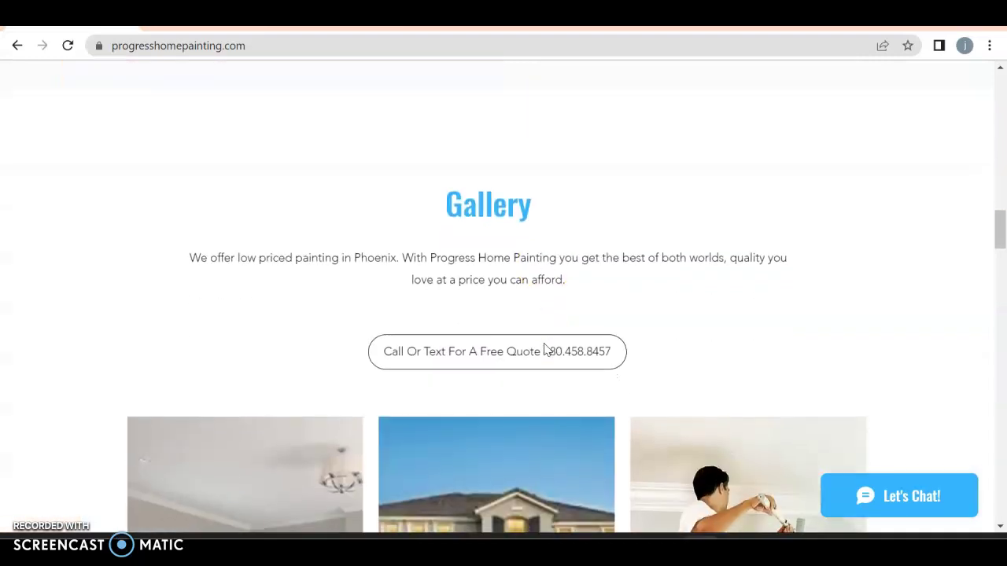
Check the file name of the living room image in the Gallery through its save dialog, without saving it
scroll(545, 348, "down", 2)
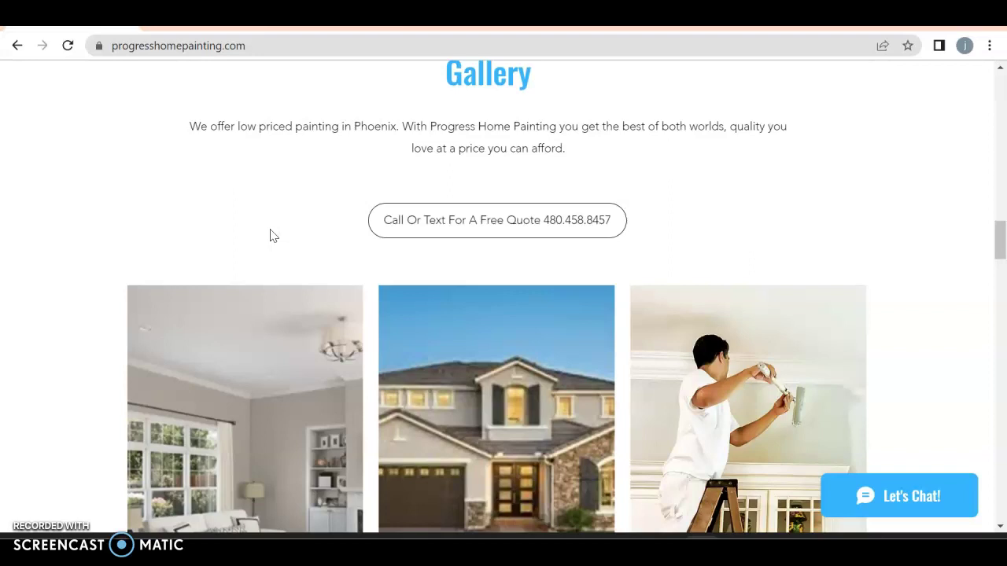
scroll(270, 230, "down", 3)
right_click(270, 231)
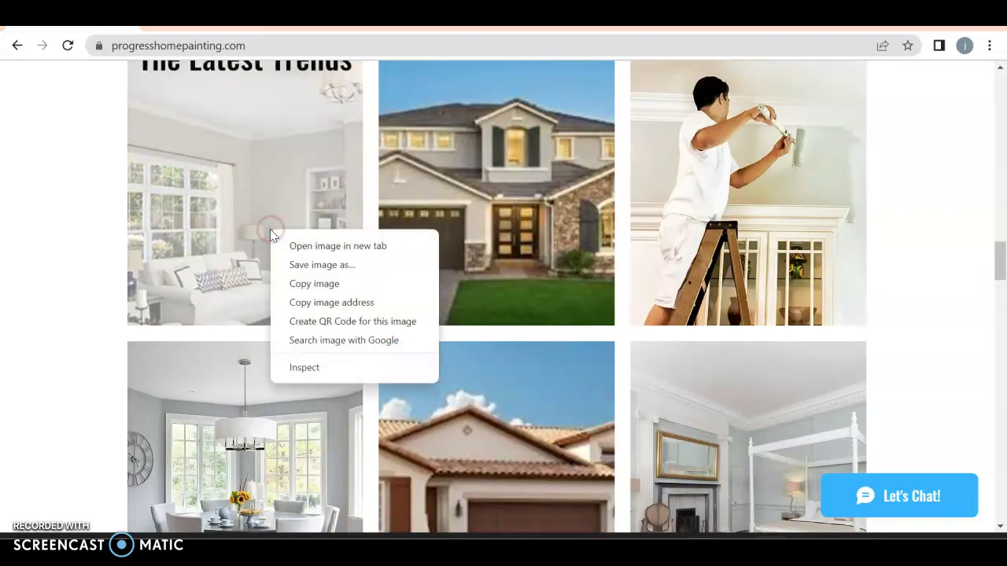
left_click(277, 261)
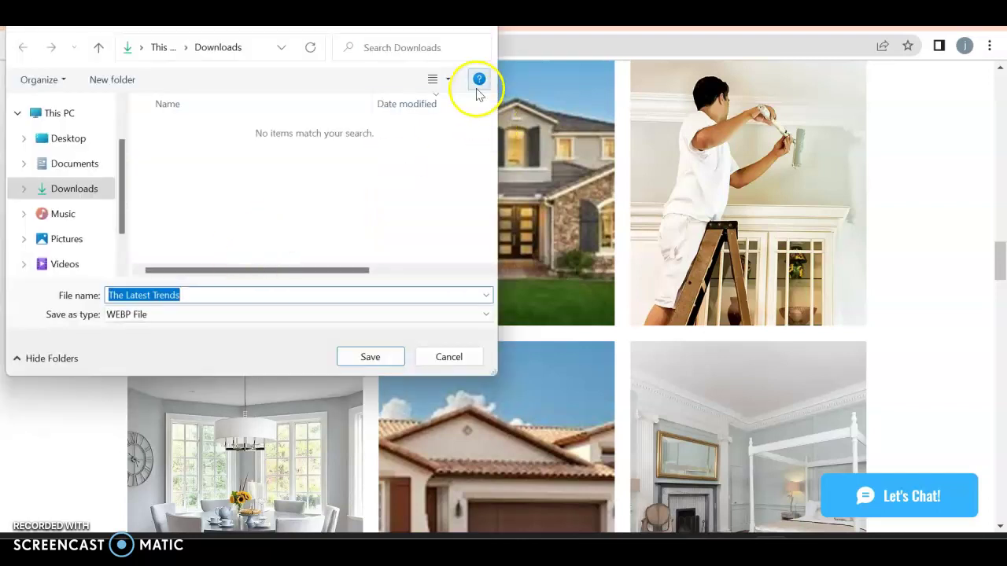
left_click(485, 3)
Review the remaining Gallery images, the Benefits Of Painting section and the heading of the painting services section
scroll(735, 308, "down", 3)
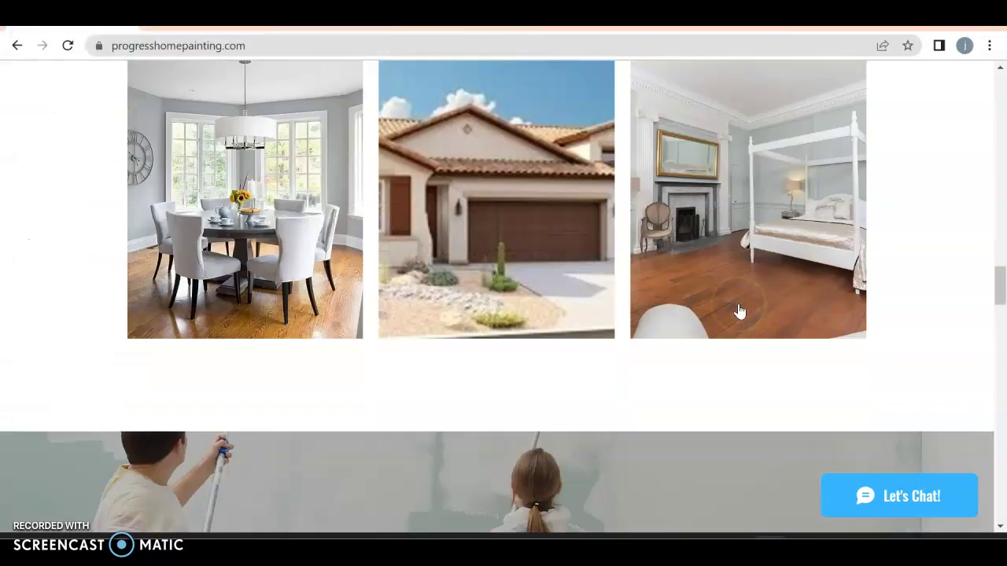
scroll(519, 303, "down", 4)
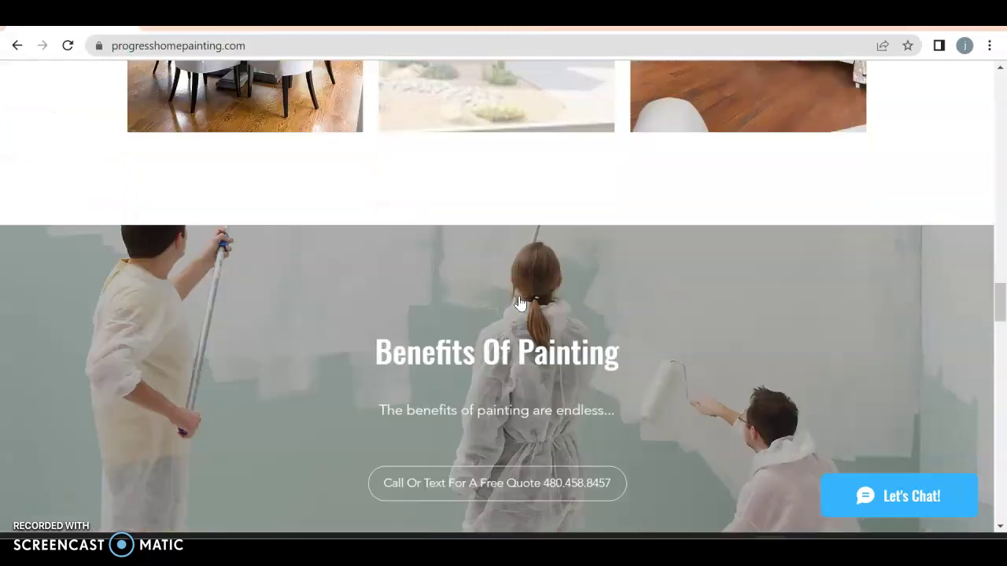
scroll(519, 301, "up", 6)
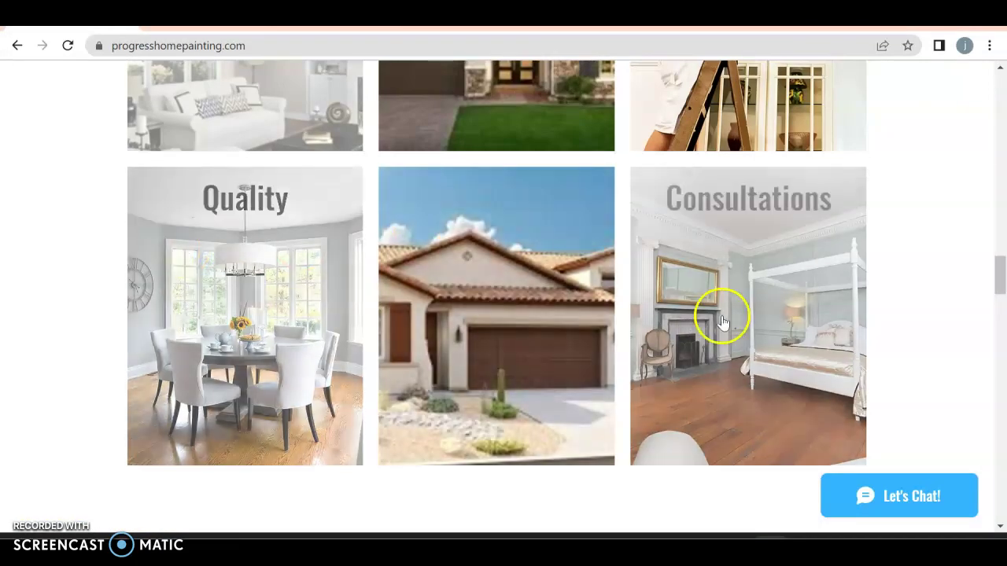
scroll(555, 328, "down", 2)
scroll(557, 328, "down", 8)
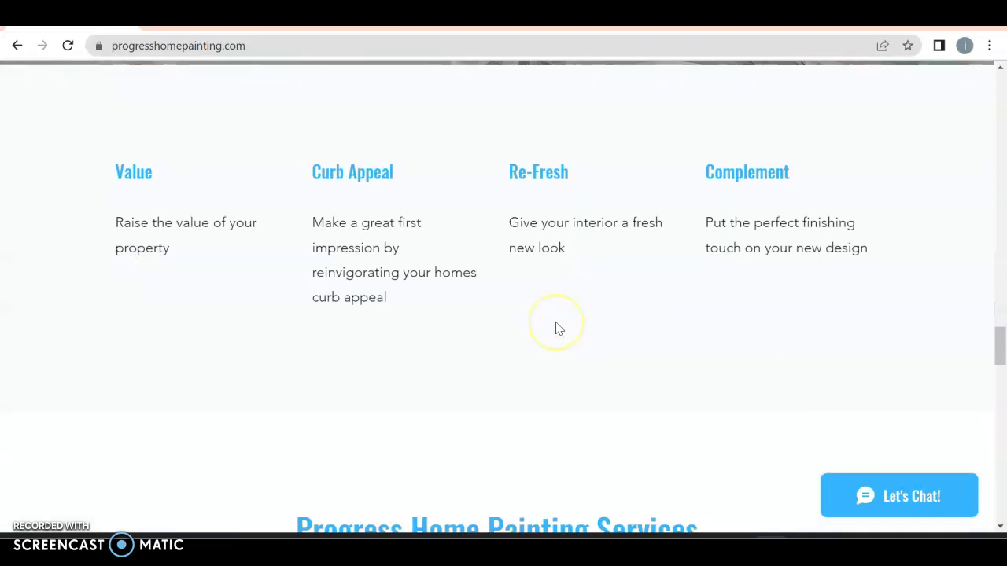
scroll(556, 329, "down", 2)
scroll(555, 329, "up", 3)
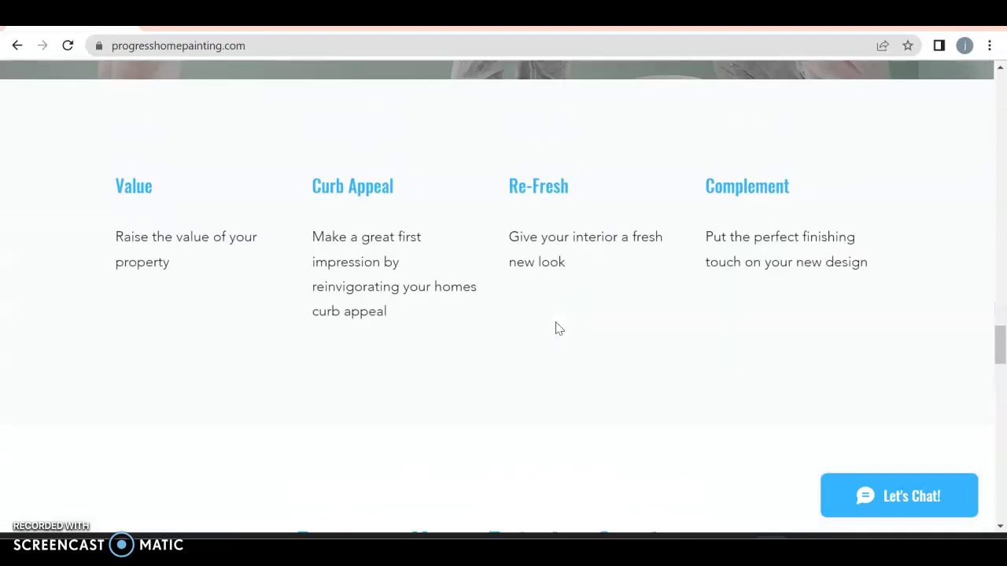
scroll(637, 221, "down", 4)
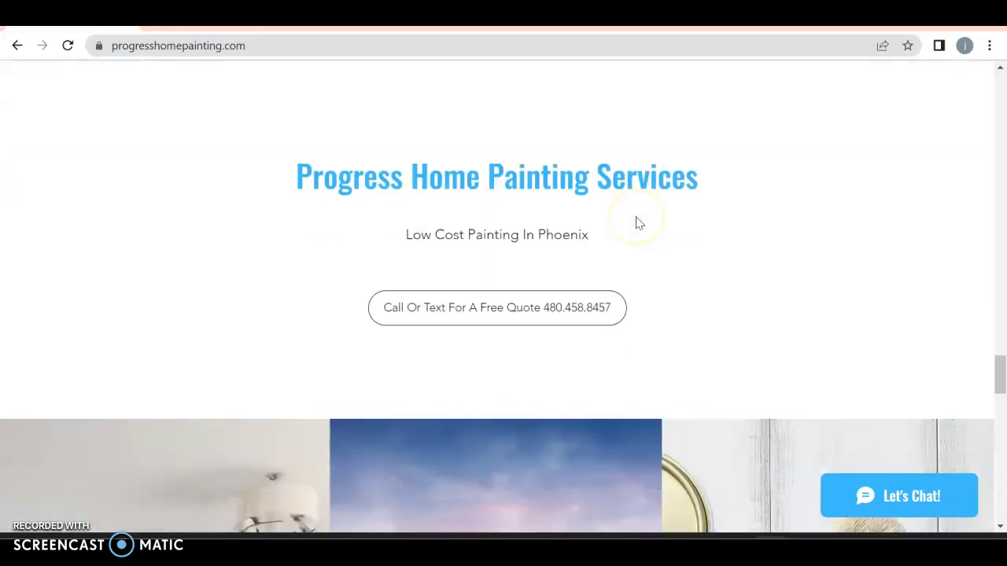
Review the Interiors, Exteriors and Commercial service columns, checking the Interiors background image, and continue to the free quote form
scroll(637, 223, "down", 5)
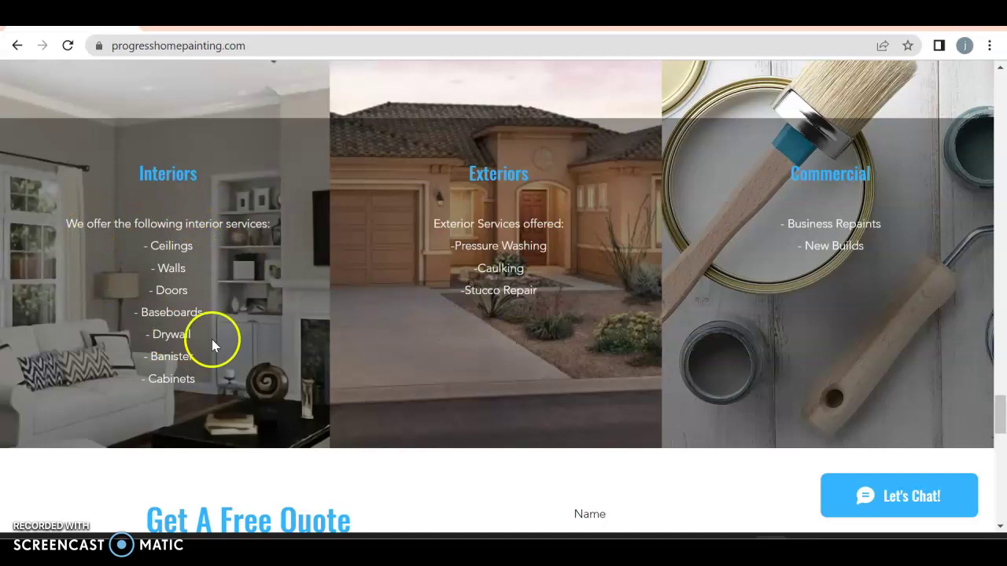
right_click(233, 336)
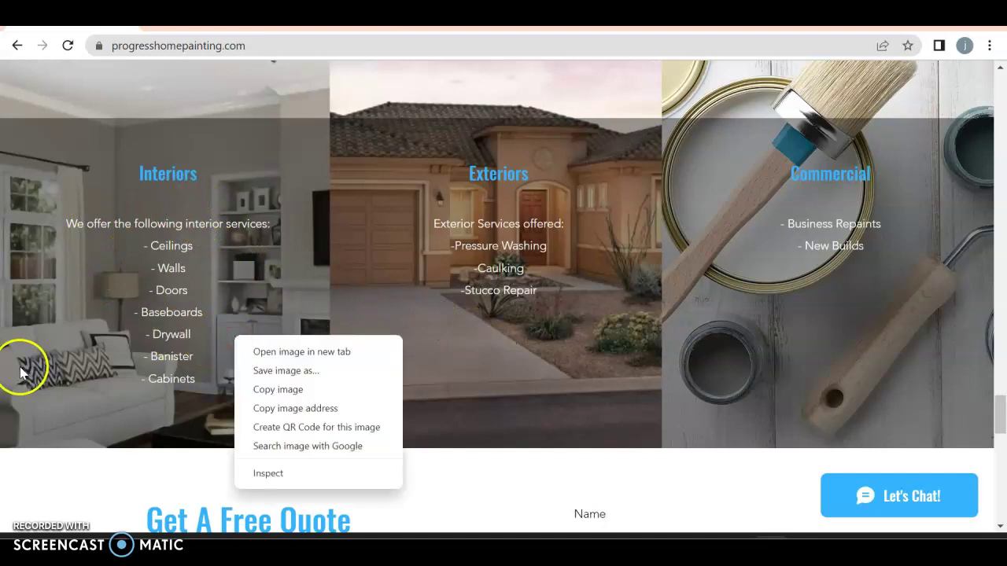
left_click(185, 482)
scroll(184, 479, "down", 2)
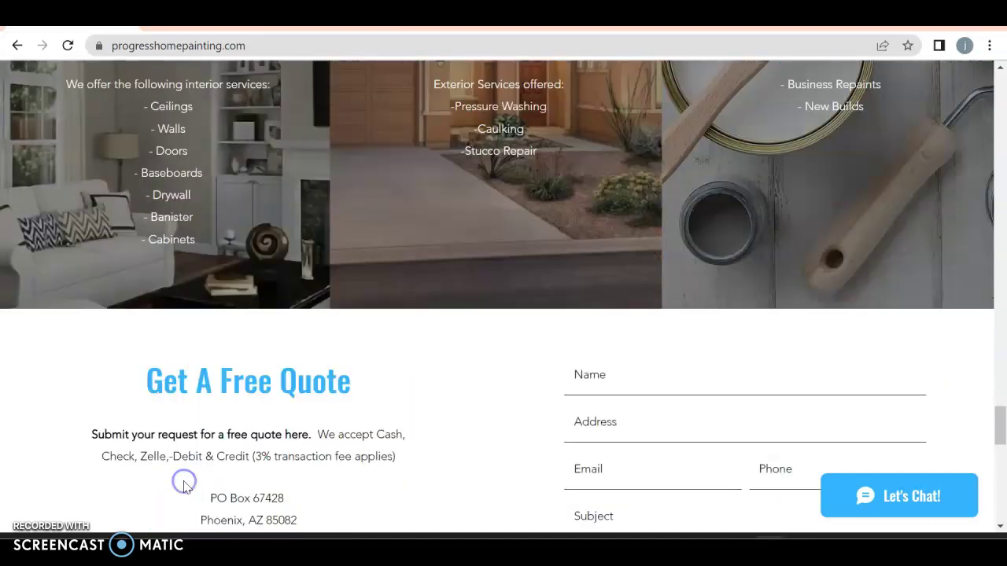
scroll(184, 481, "up", 1)
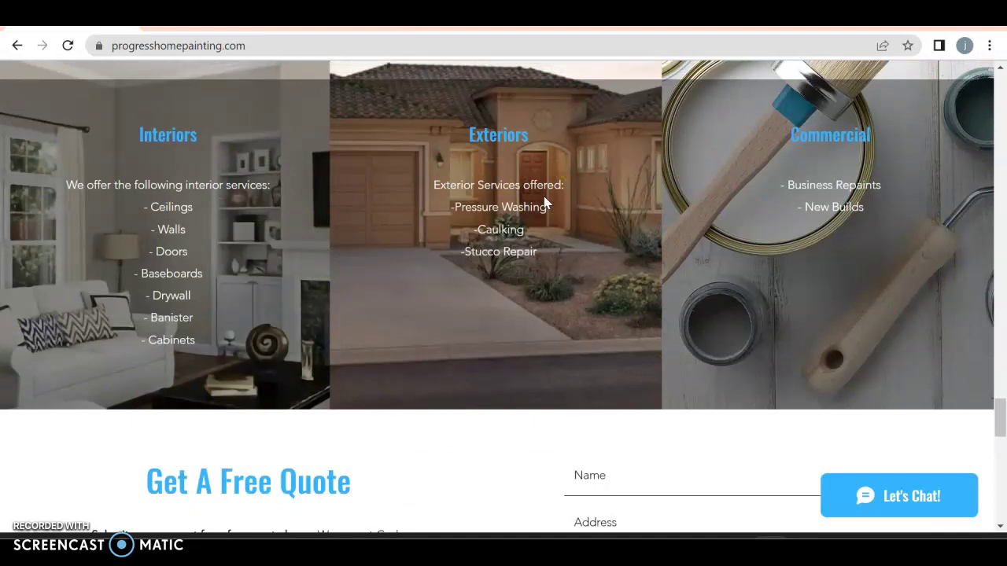
scroll(543, 203, "down", 1)
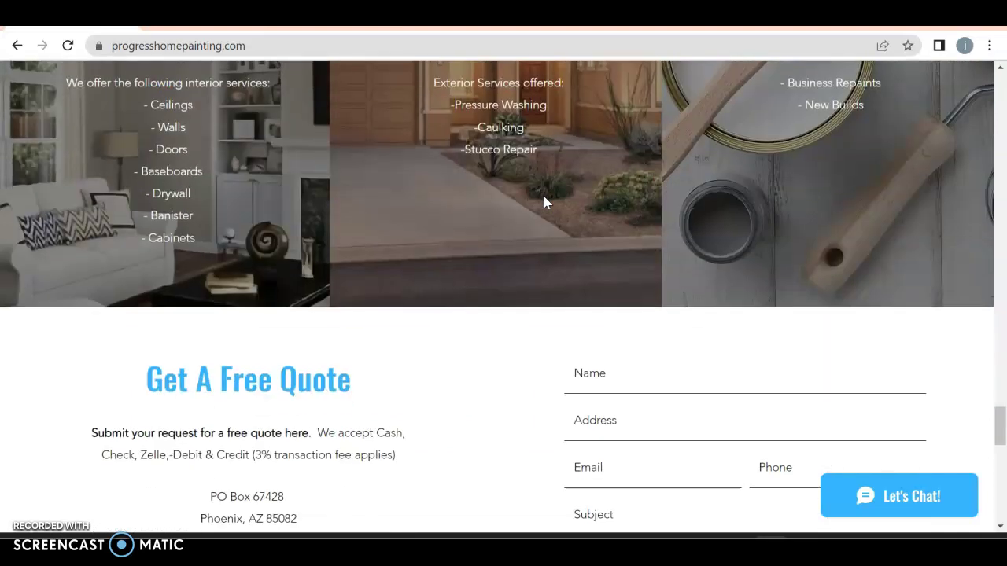
scroll(398, 292, "down", 2)
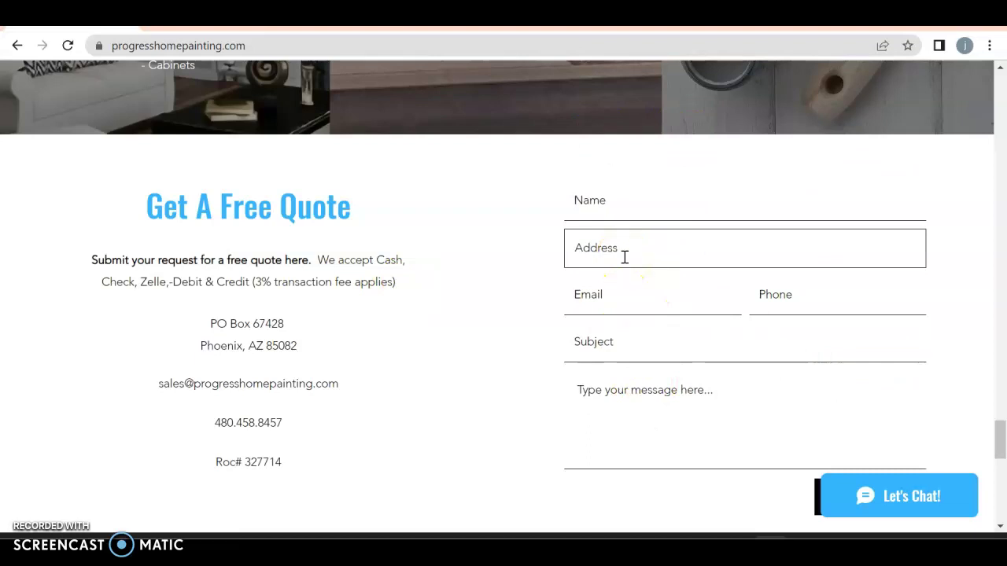
Test the Name field of the free quote form with random characters and clear the entry
left_click(648, 211)
type("gduyfit")
key("BackSpace")
key("BackSpace")
key("BackSpace")
key("BackSpace")
key("BackSpace")
key("BackSpace")
key("BackSpace")
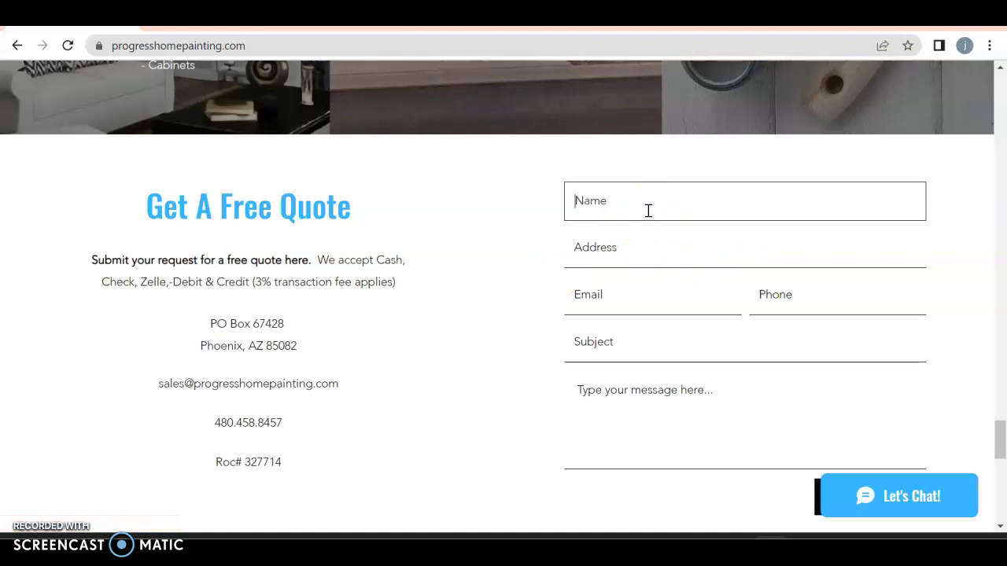
Examine the bottom of the homepage, including the social links and the footer text
scroll(373, 323, "down", 5)
scroll(375, 321, "down", 5)
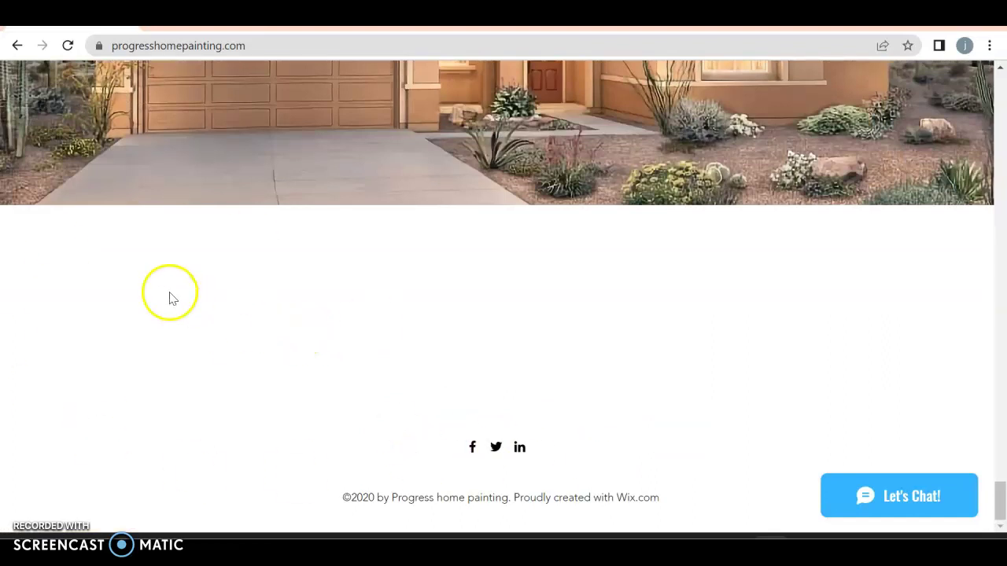
left_click(595, 386)
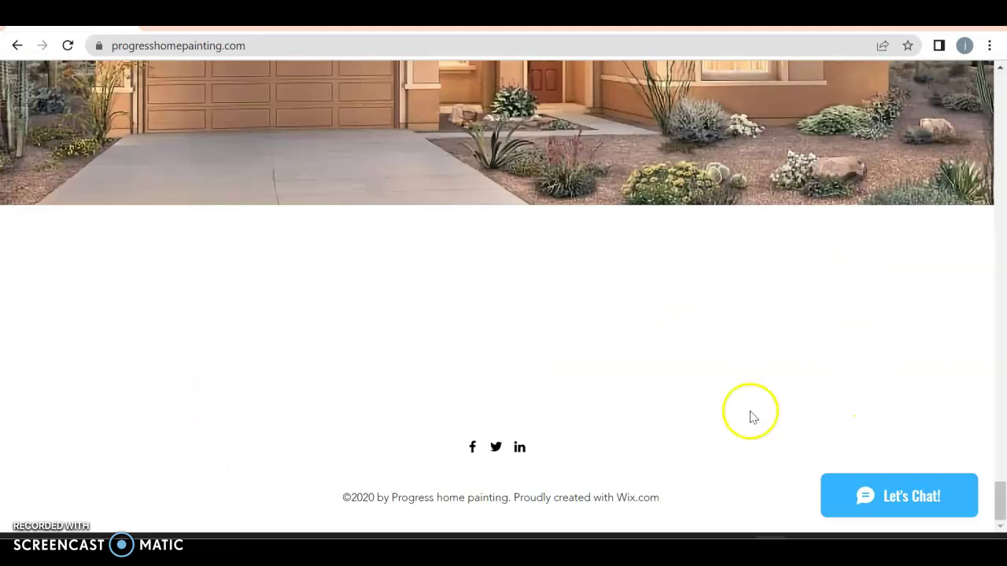
left_click(205, 27)
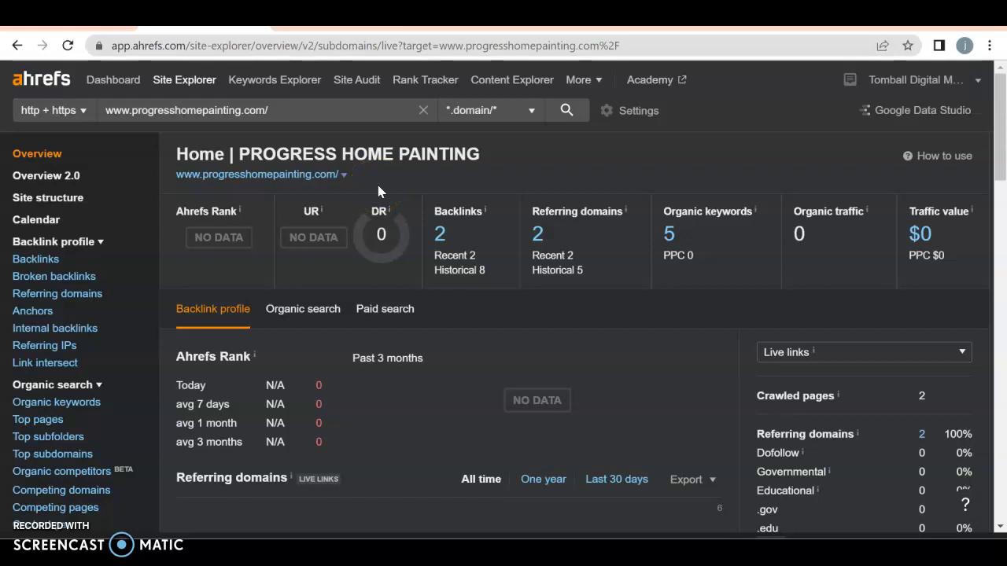
left_click(297, 110)
double_click(206, 111)
left_click(206, 111)
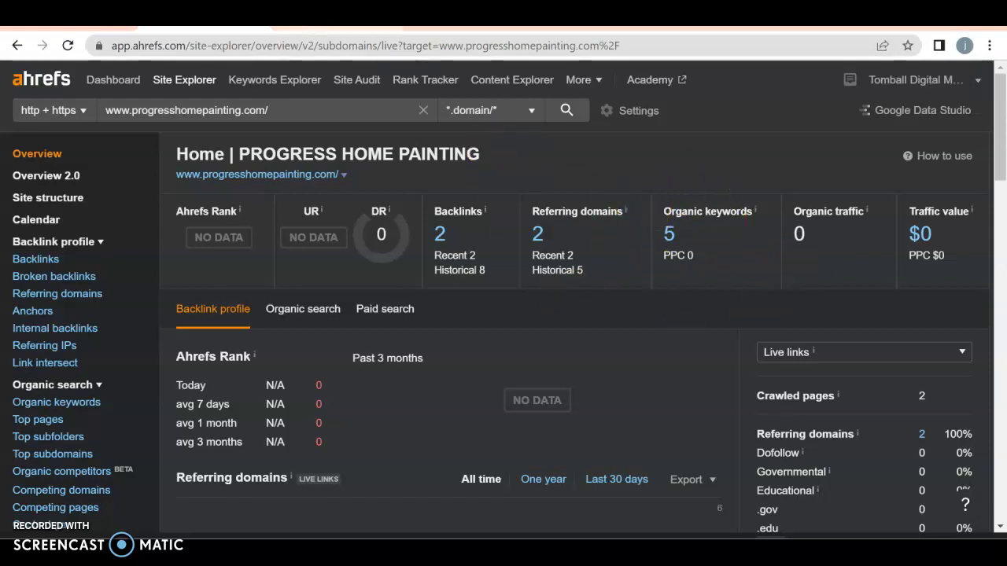
left_click(669, 234)
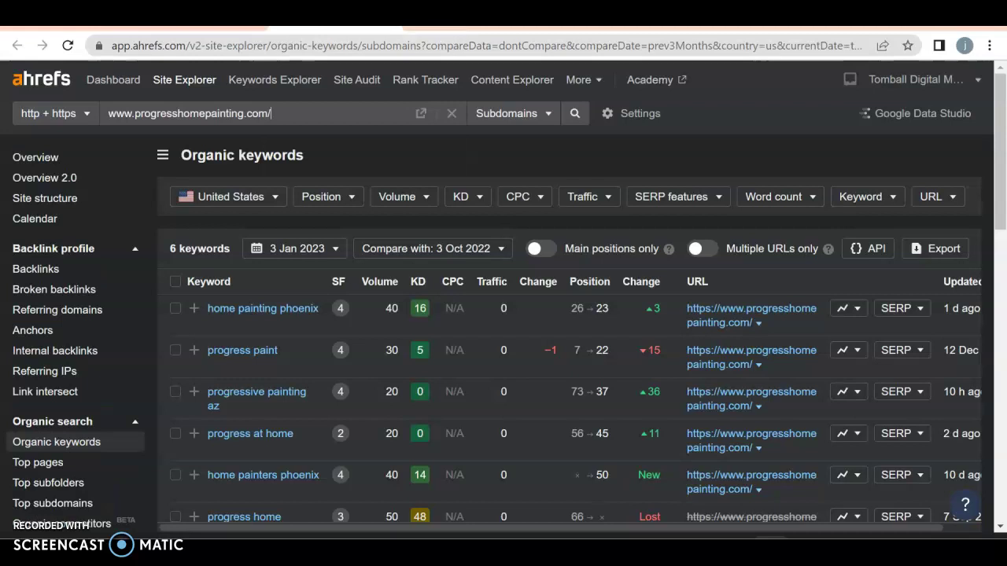
scroll(162, 209, "down", 2)
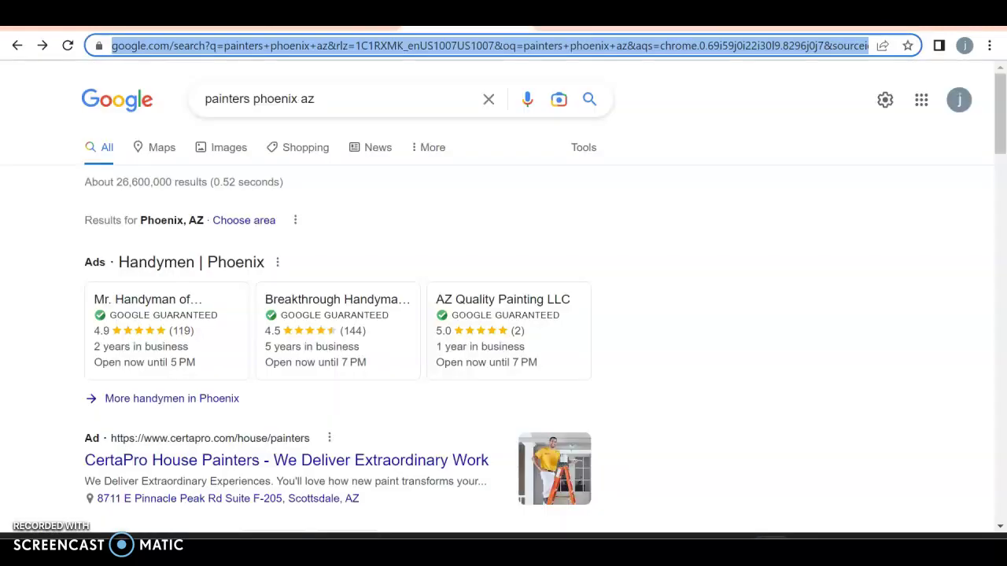
Examine the query "painters phoenix az" on the Google results page, highlighting its service and location words
left_click(158, 306)
left_click(324, 100)
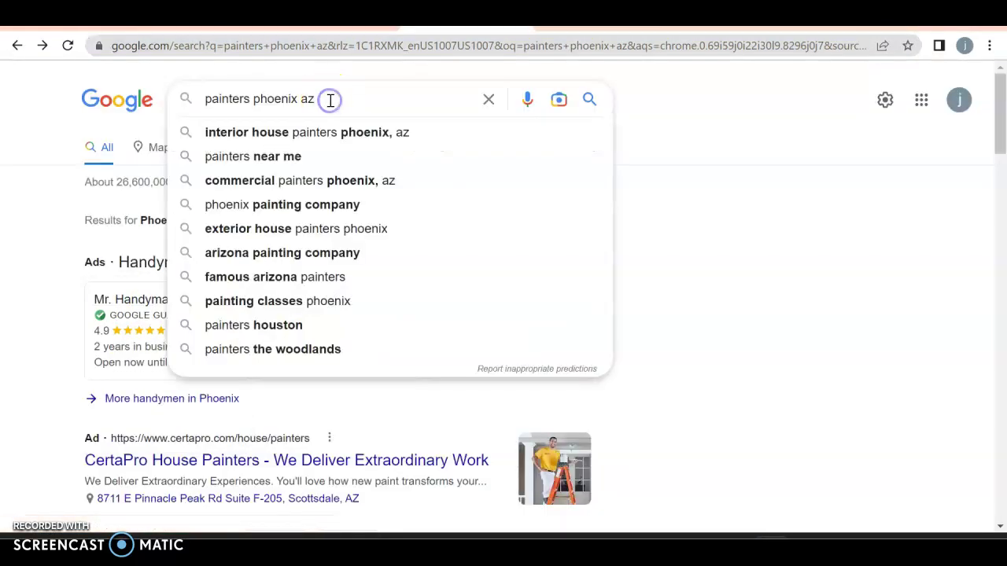
left_click(361, 89)
left_click(780, 108)
left_click(391, 127)
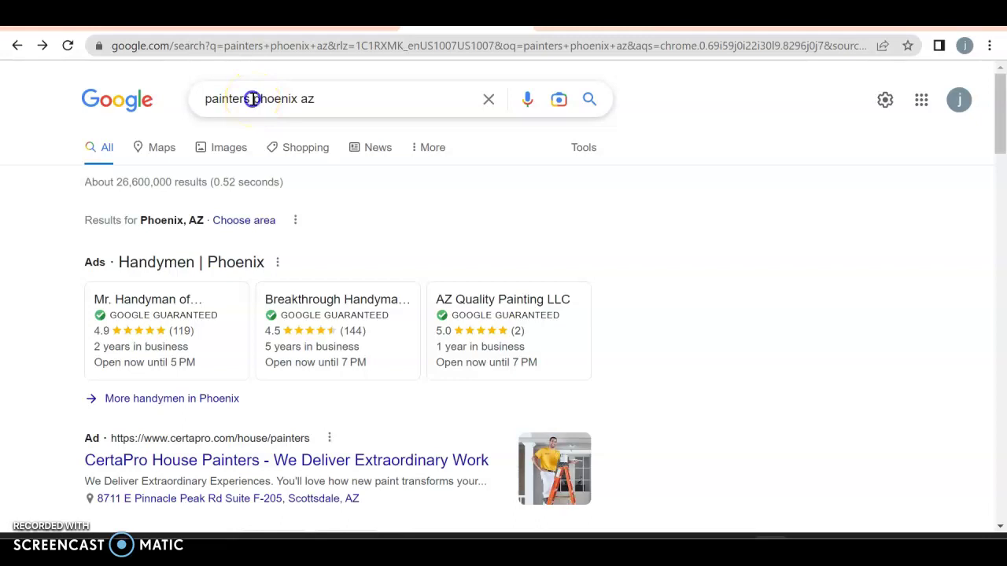
left_click_drag(253, 98, 389, 99)
double_click(221, 97)
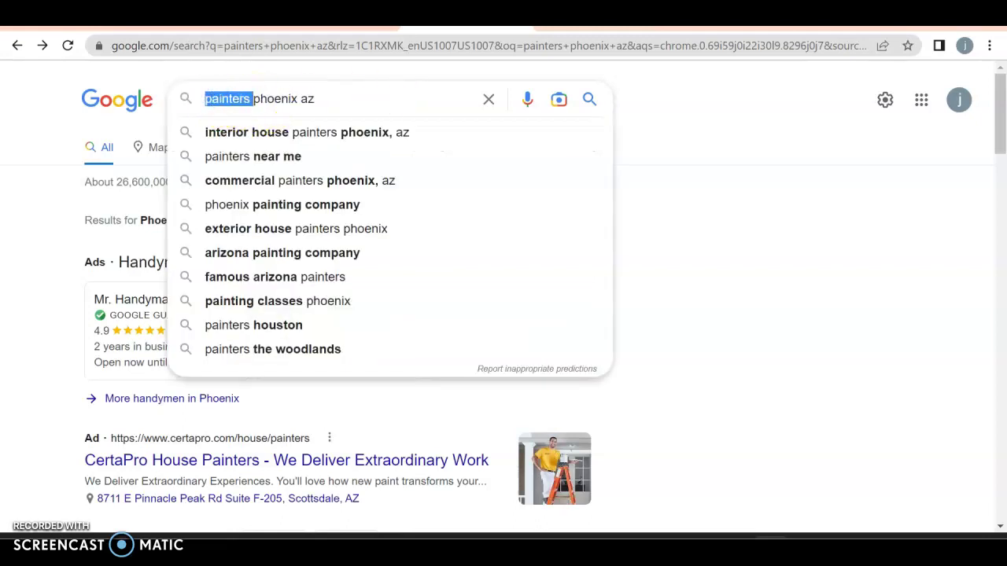
left_click(107, 125)
Examine the handyman ads, the CertaPro ad and the map business listings in the Google results for "painters phoenix az"
scroll(108, 126, "down", 3)
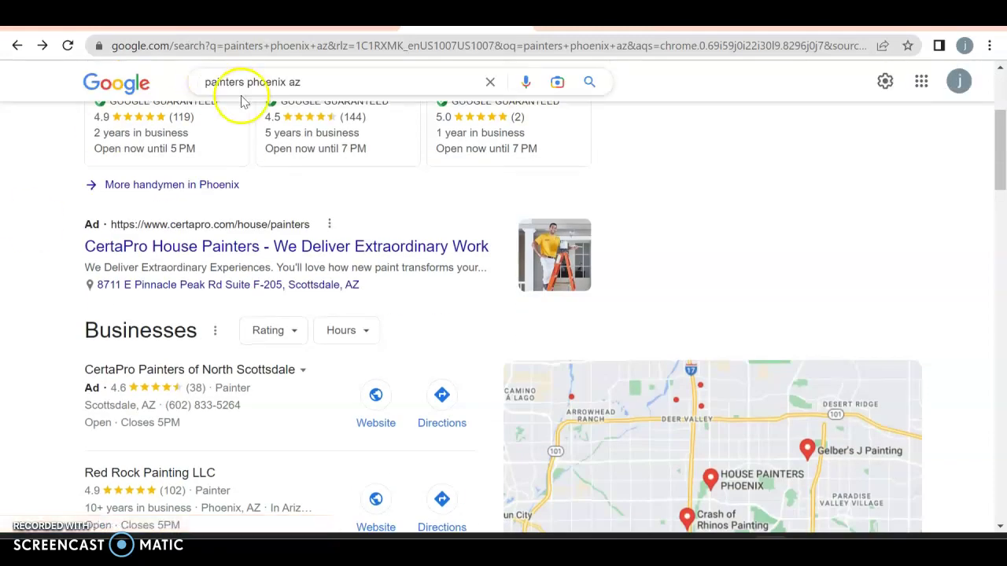
scroll(602, 102, "up", 2)
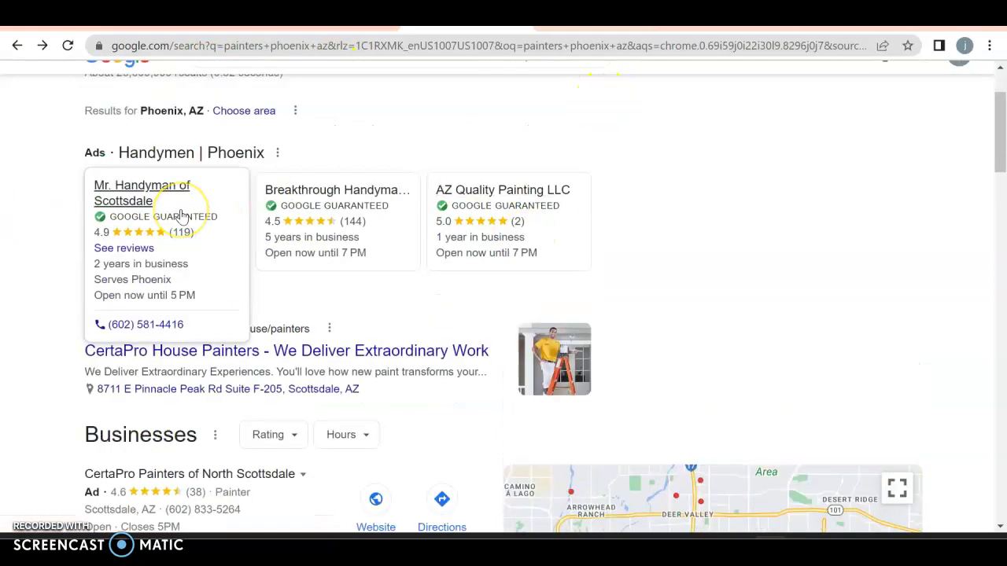
scroll(181, 216, "down", 2)
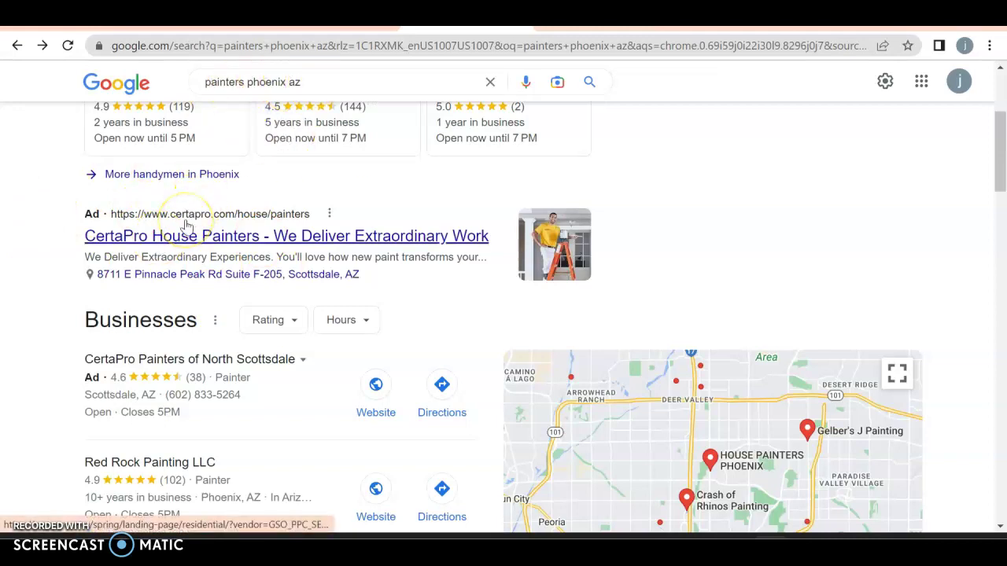
scroll(186, 226, "down", 3)
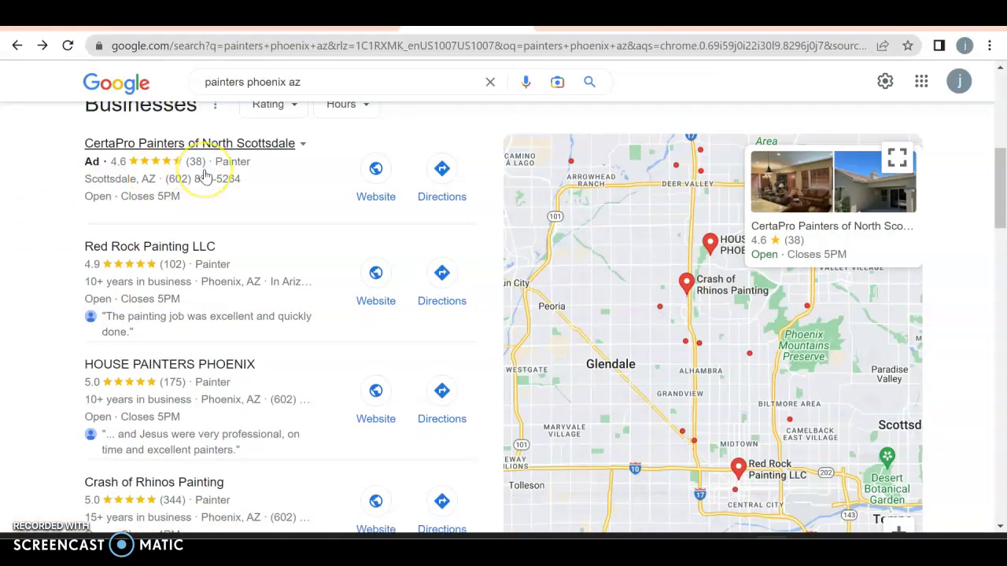
scroll(204, 177, "down", 1)
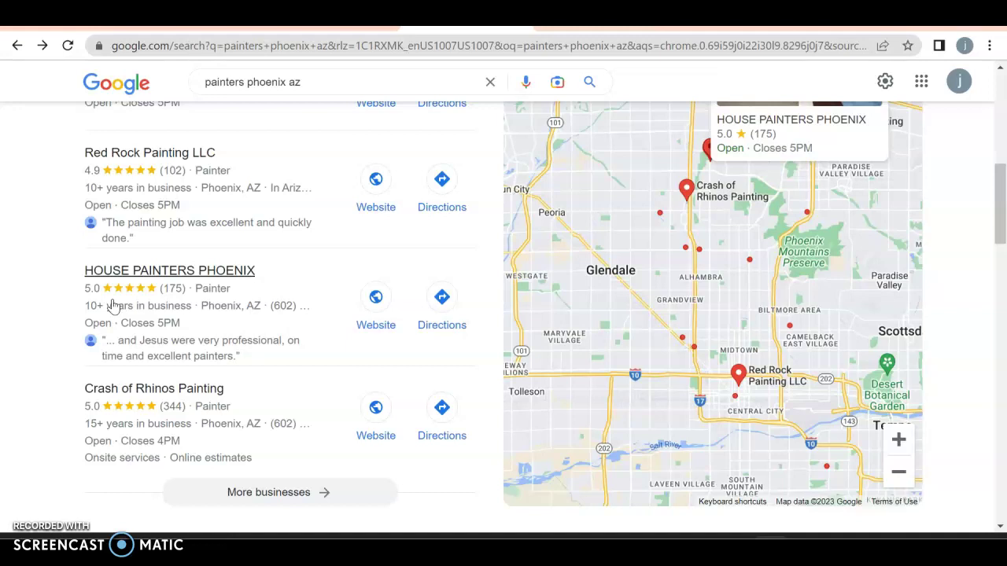
Open the Arizona Painting Company website from the organic Google results below the related questions
scroll(461, 348, "down", 4)
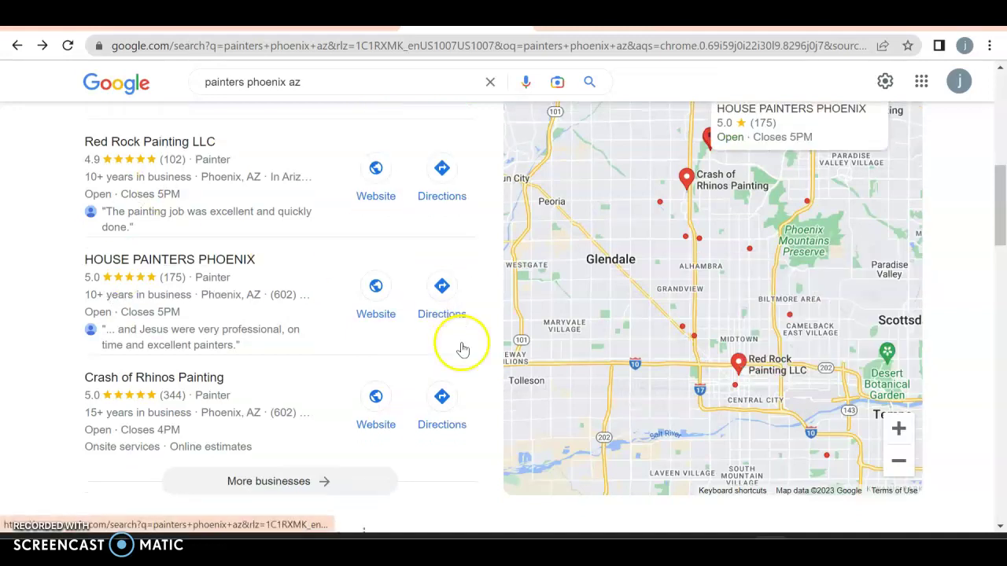
scroll(126, 224, "down", 3)
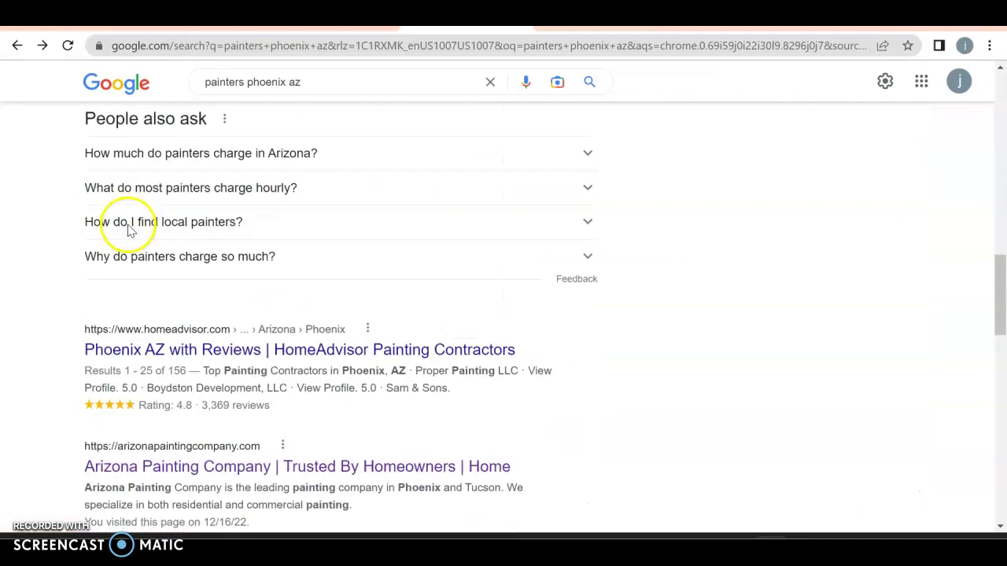
scroll(215, 280, "down", 1)
left_click(228, 303)
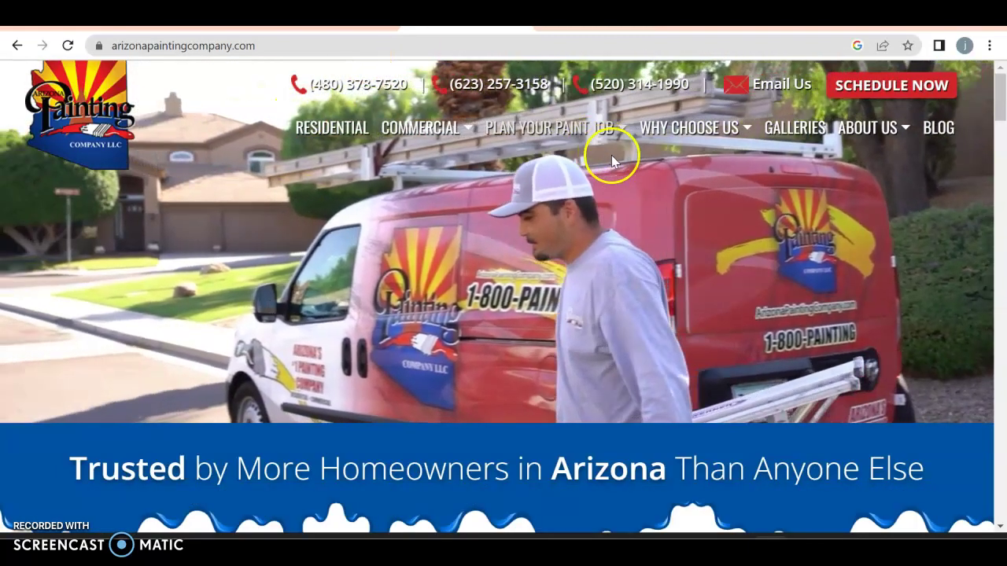
Examine the upper part of the Arizona Painting Company homepage, from the navigation and 2023 offer to the free estimate section
scroll(297, 274, "down", 2)
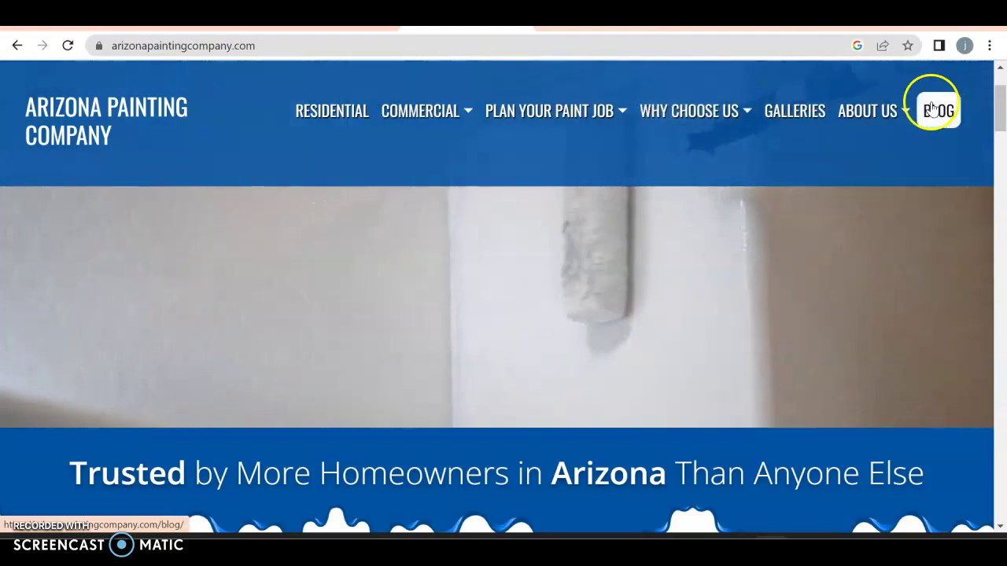
scroll(438, 275, "down", 3)
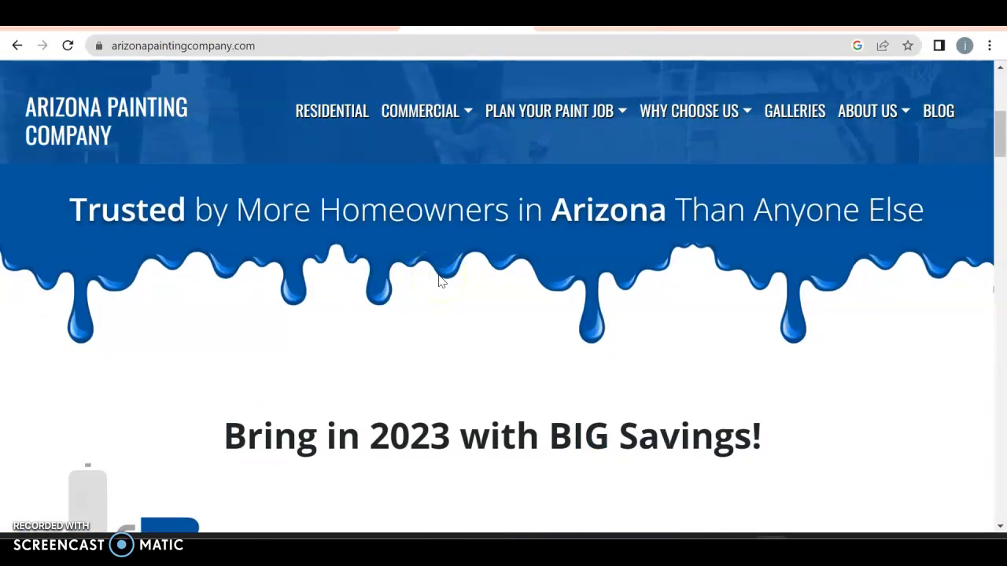
scroll(439, 281, "down", 4)
scroll(438, 281, "up", 2)
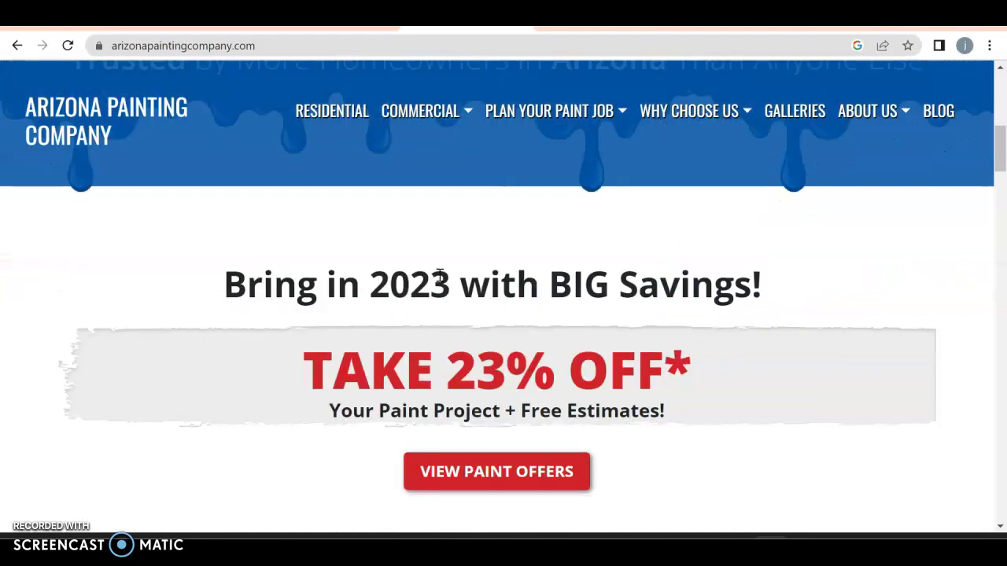
scroll(440, 275, "down", 2)
scroll(195, 434, "down", 3)
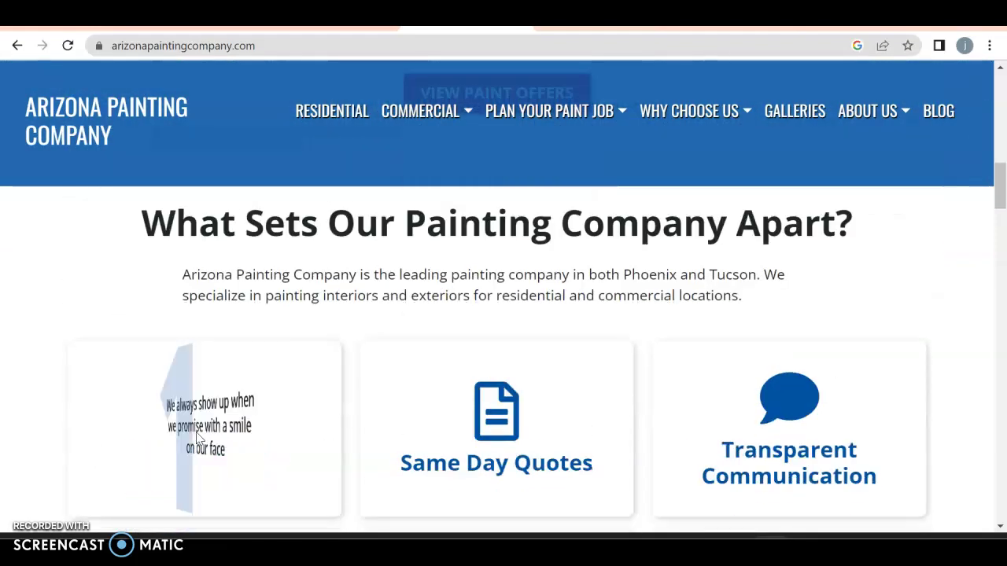
scroll(197, 435, "down", 6)
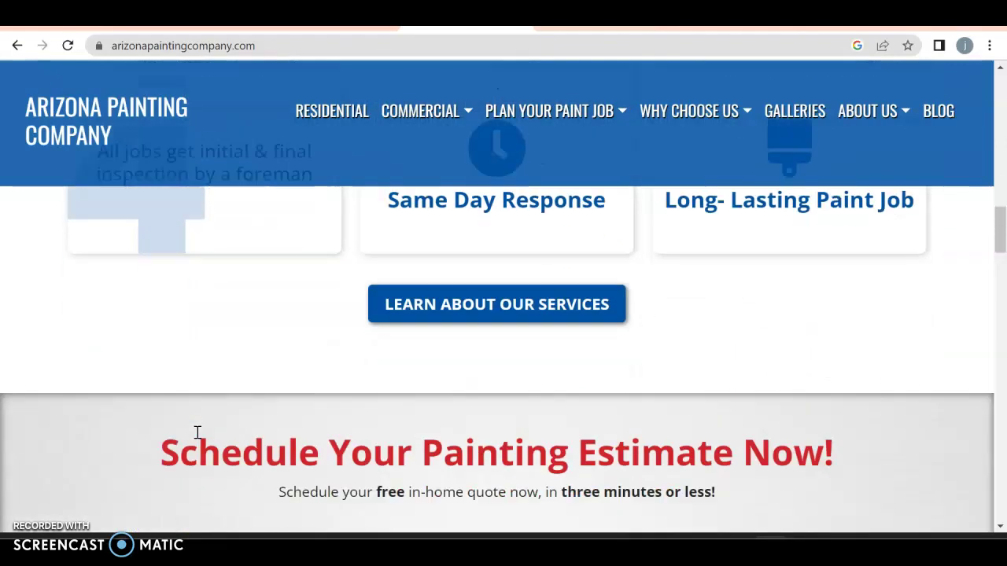
scroll(197, 435, "down", 2)
scroll(198, 435, "down", 1)
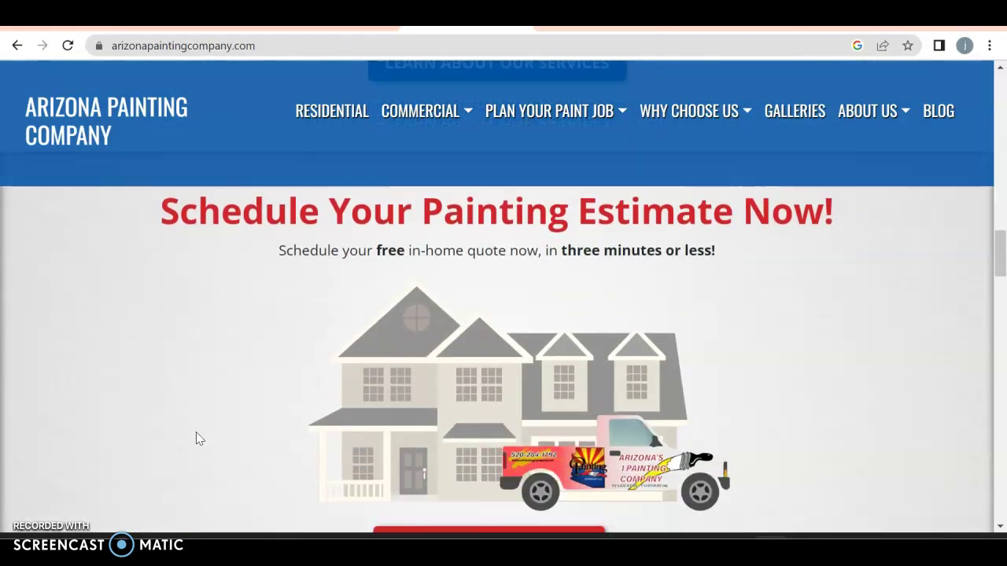
scroll(240, 388, "down", 2)
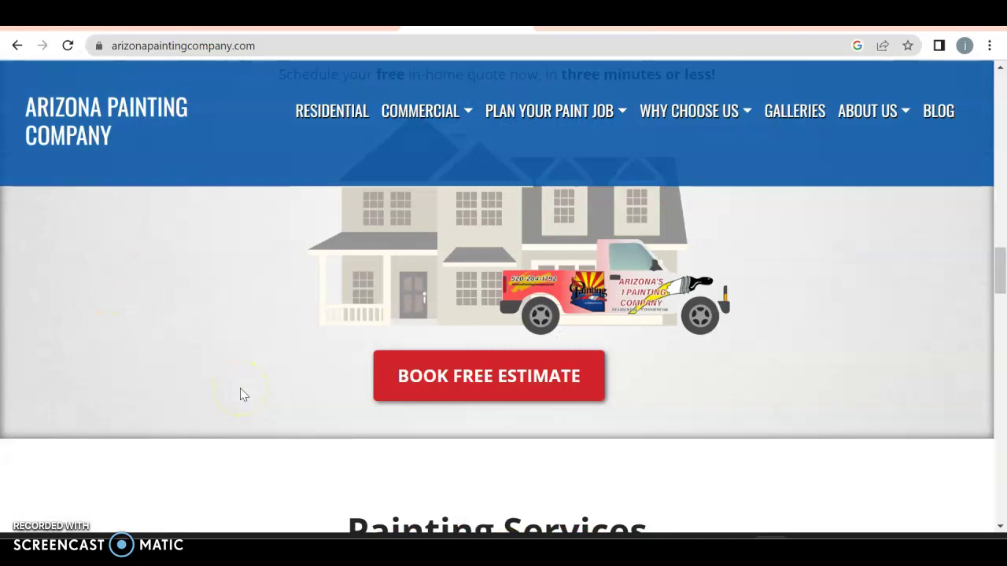
Examine the painting services tiles and the customer testimonials on the Arizona Painting Company homepage
scroll(240, 388, "down", 2)
scroll(242, 395, "down", 3)
scroll(242, 395, "down", 1)
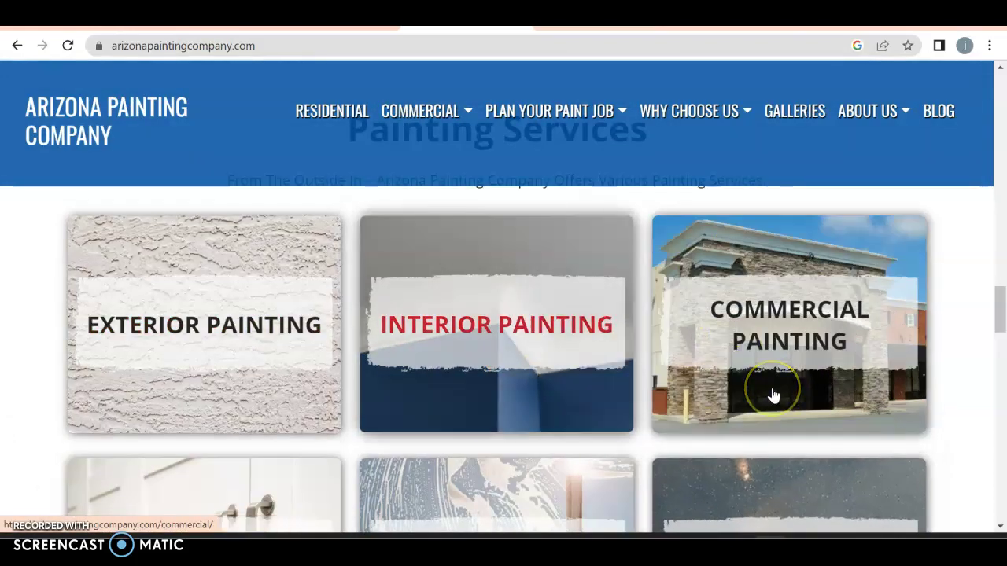
scroll(771, 393, "down", 2)
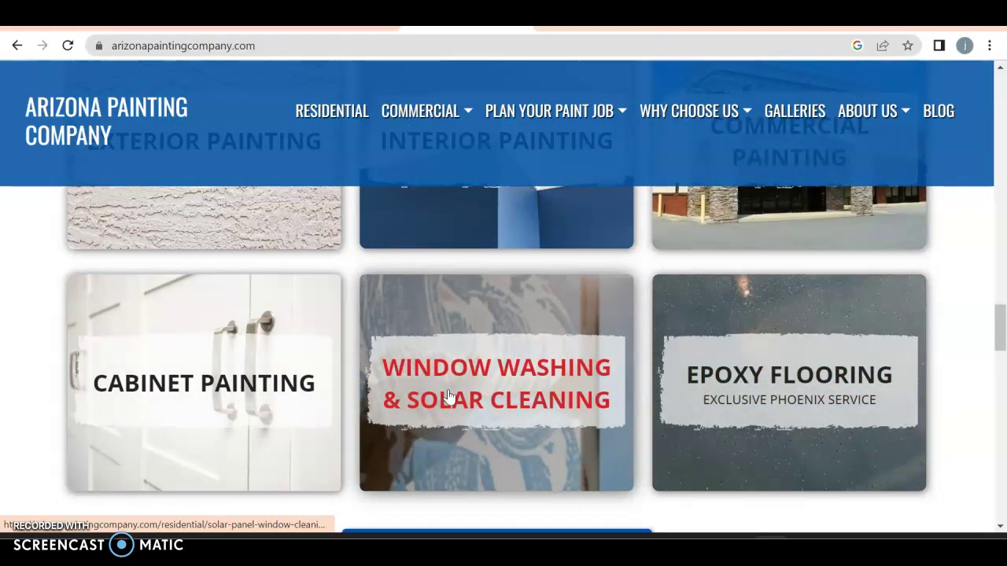
scroll(448, 393, "down", 5)
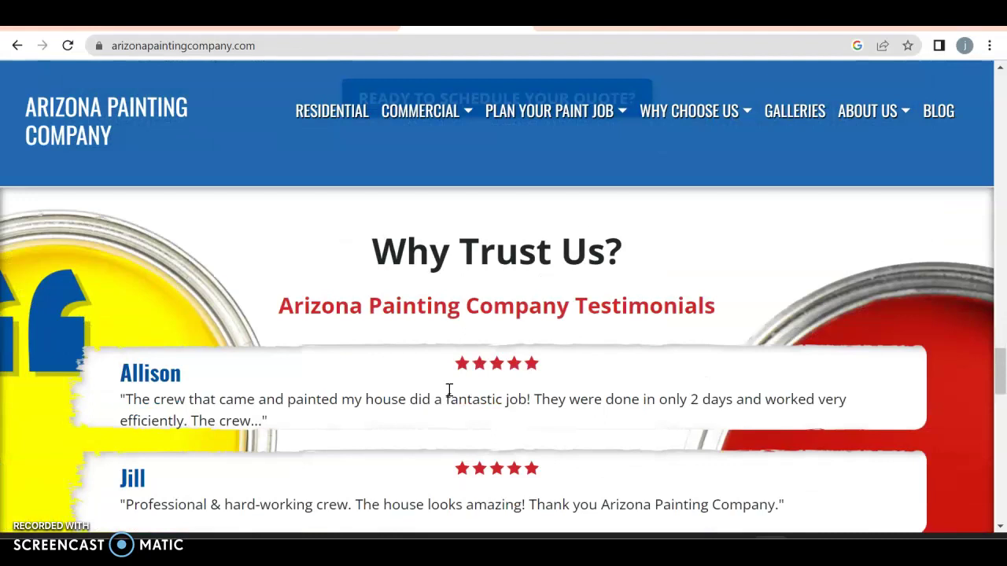
scroll(448, 391, "down", 7)
scroll(450, 395, "up", 2)
left_click(427, 308)
Examine the employment, featured team member and footer sections of the competitor's homepage, and return to its header
scroll(427, 306, "down", 1)
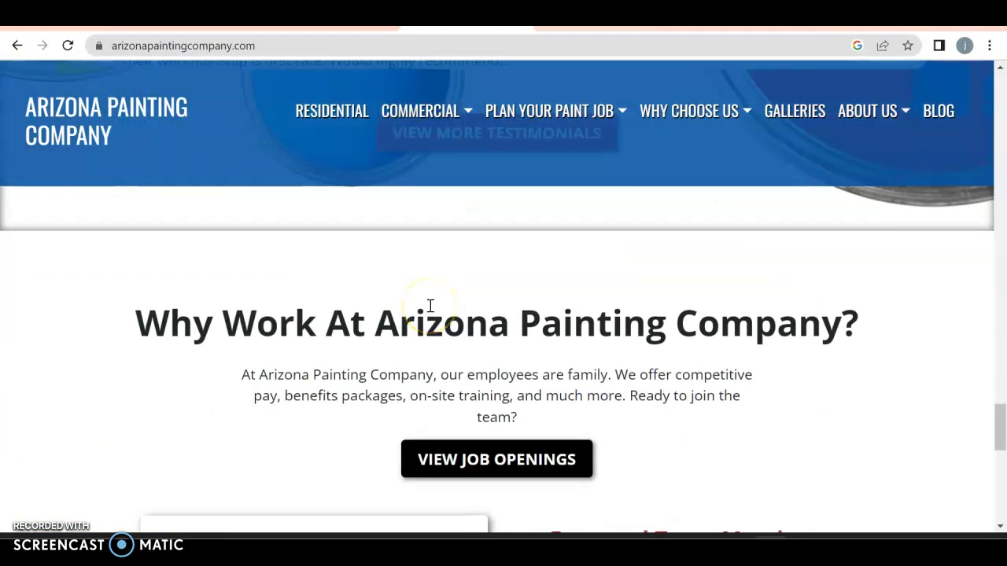
scroll(430, 306, "down", 4)
scroll(429, 310, "up", 3)
scroll(429, 311, "down", 2)
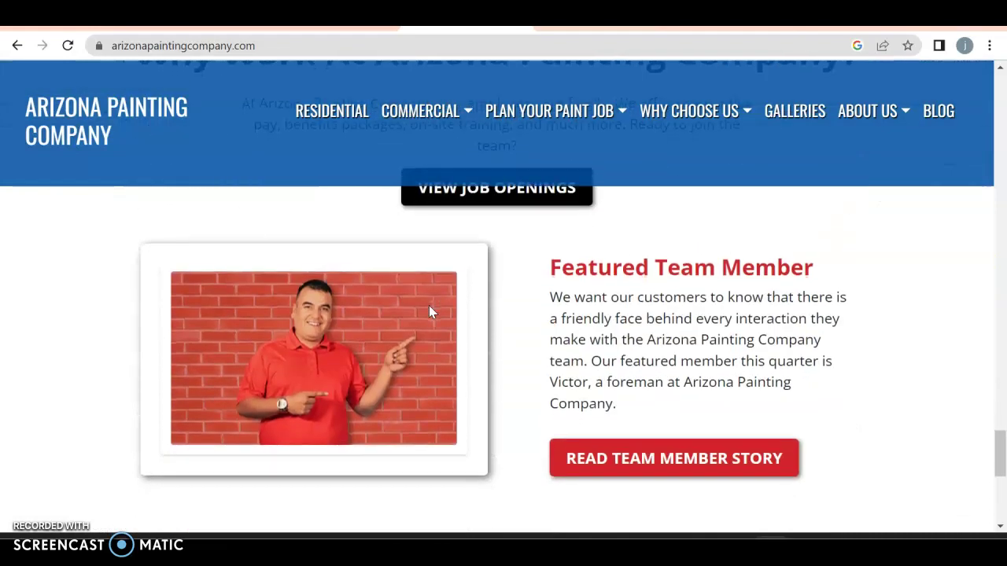
scroll(428, 312, "down", 5)
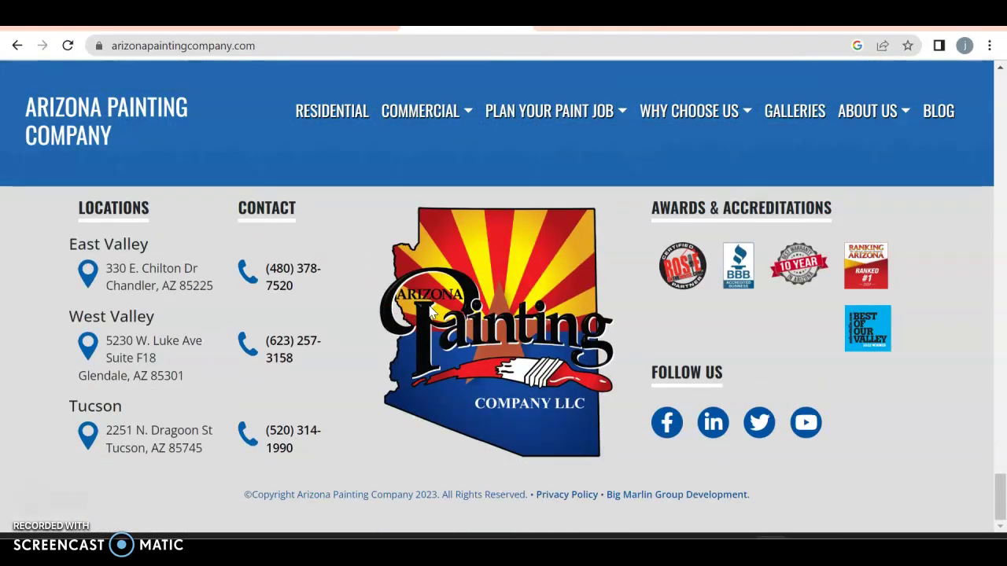
scroll(430, 311, "up", 20)
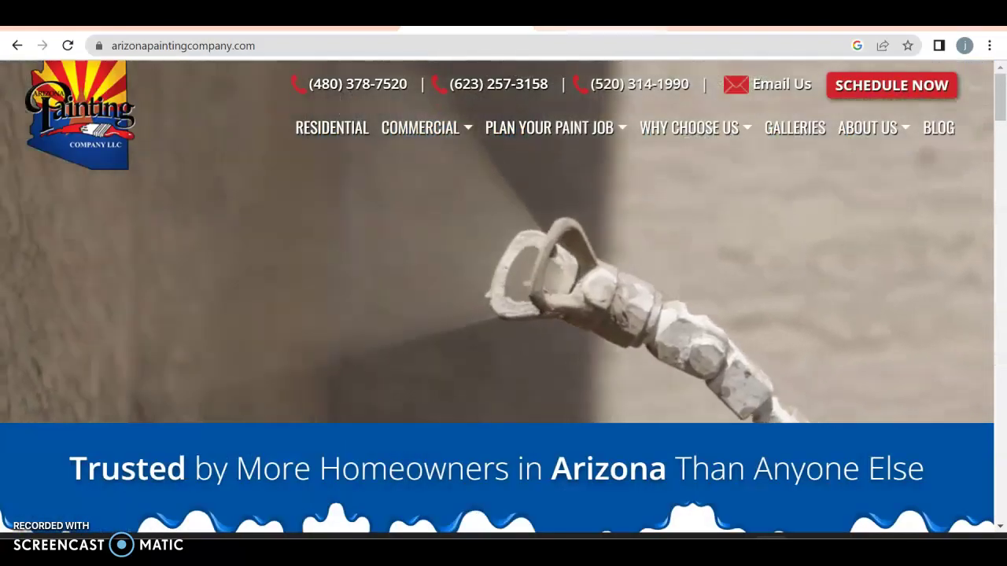
Switch to the Ahrefs Site Explorer overview for arizonapaintingcompany.com, highlight the domain and open its organic keywords report
left_click(598, 28)
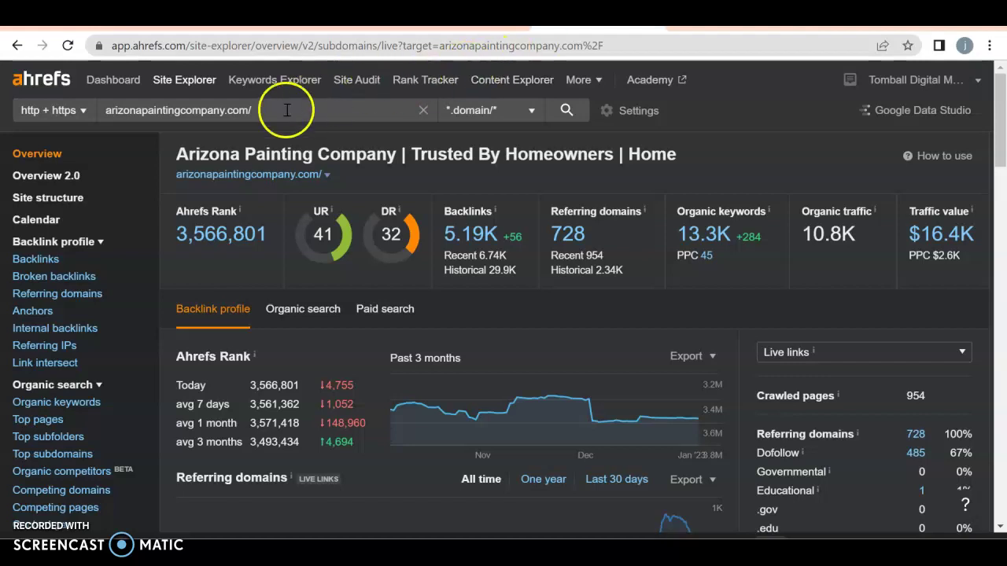
left_click_drag(285, 110, 83, 111)
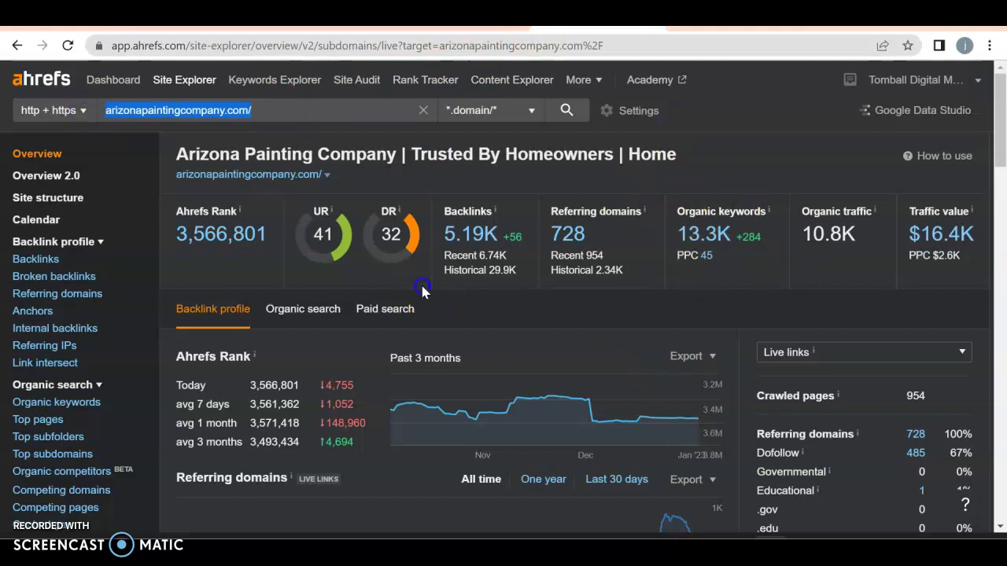
left_click(350, 260)
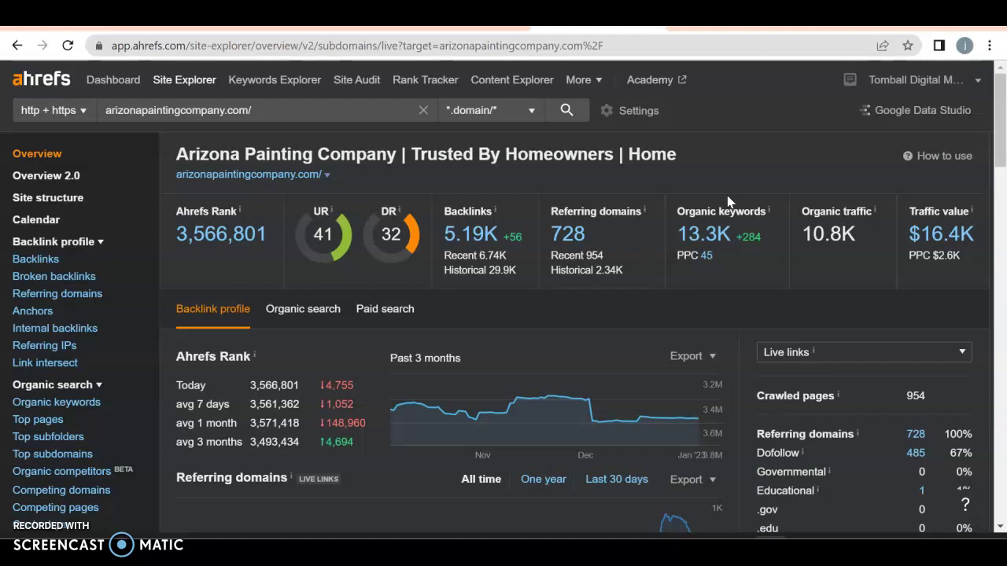
left_click(708, 234)
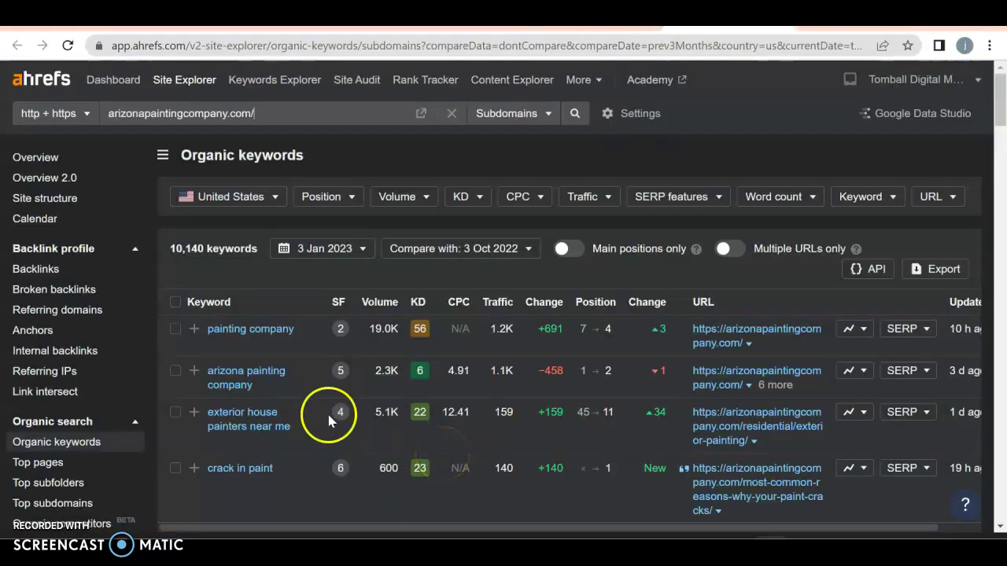
Examine the competitor's organic keywords list, comparing volume, difficulty, traffic, position and ranking URL for each keyword
scroll(321, 420, "down", 3)
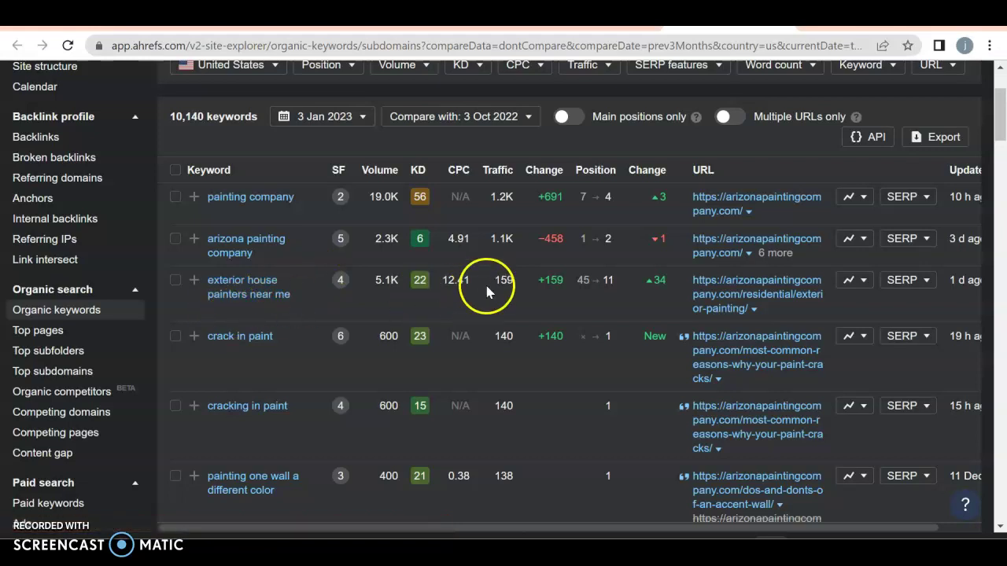
scroll(325, 411, "down", 1)
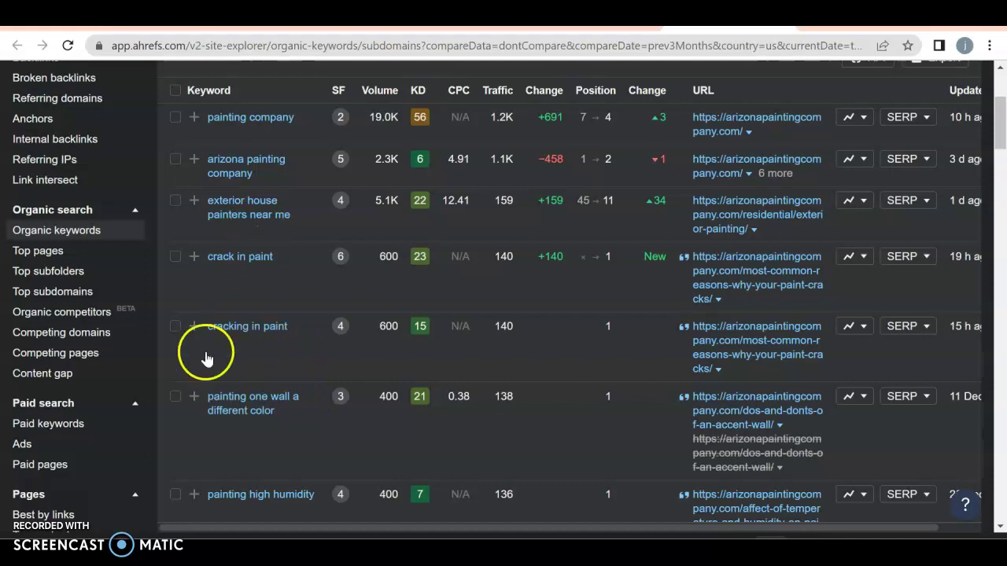
scroll(282, 358, "down", 1)
scroll(283, 358, "down", 4)
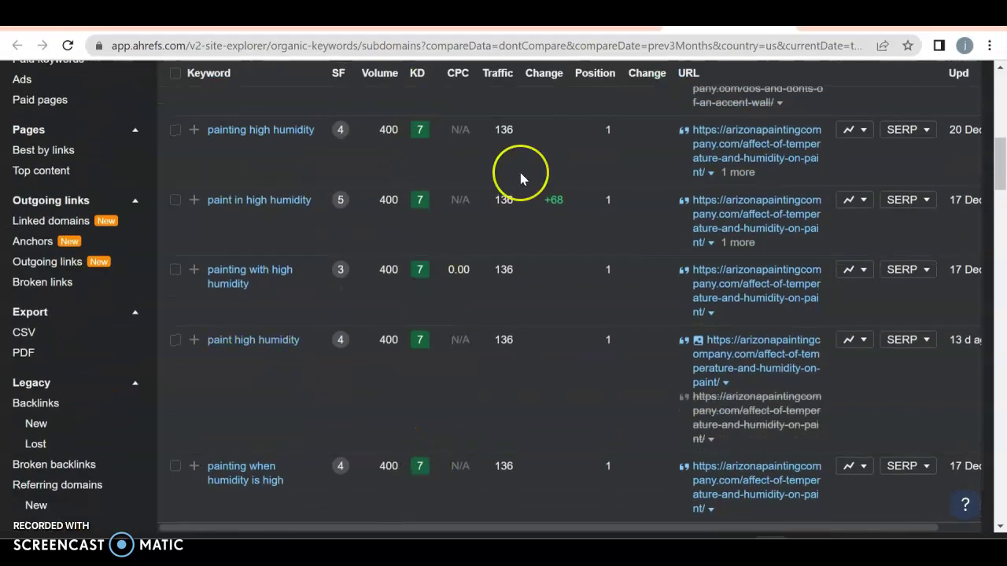
scroll(521, 180, "down", 2)
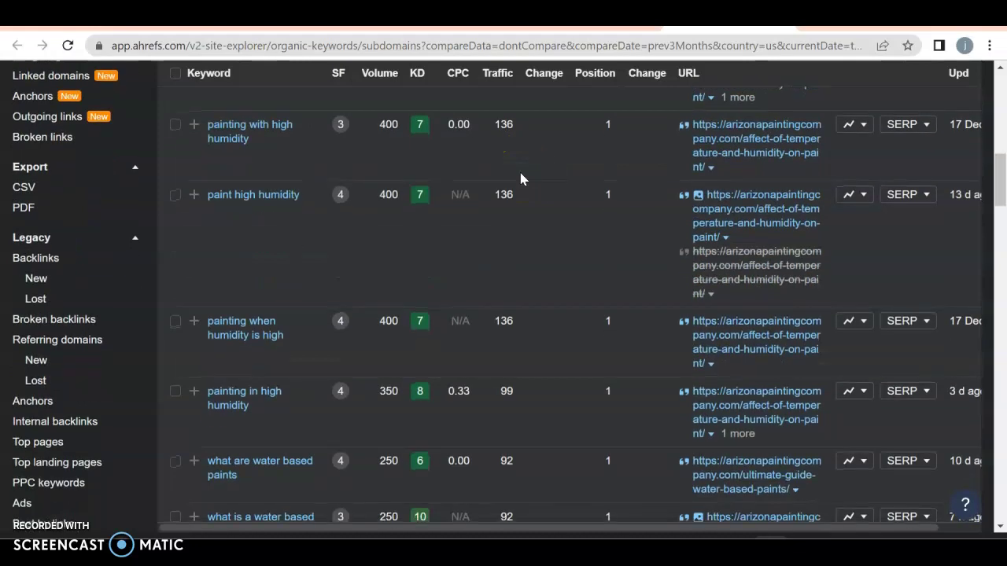
scroll(521, 179, "down", 3)
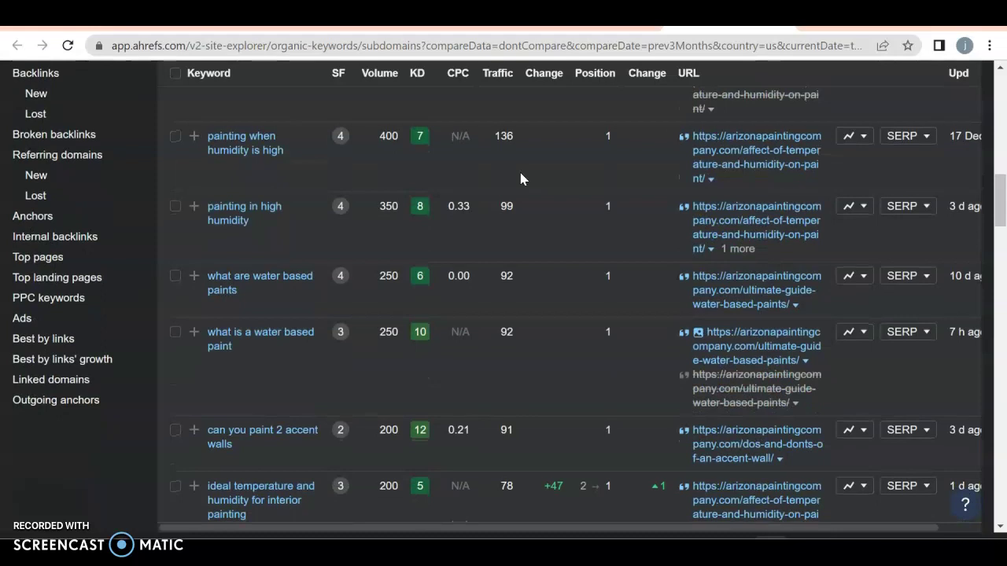
scroll(521, 180, "down", 3)
scroll(520, 180, "down", 4)
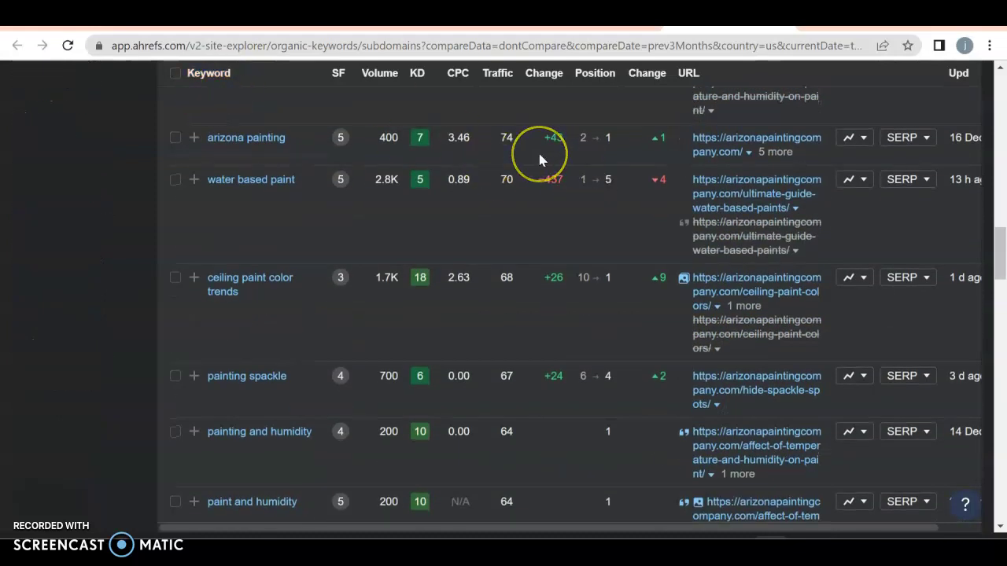
scroll(539, 159, "down", 2)
scroll(539, 160, "down", 3)
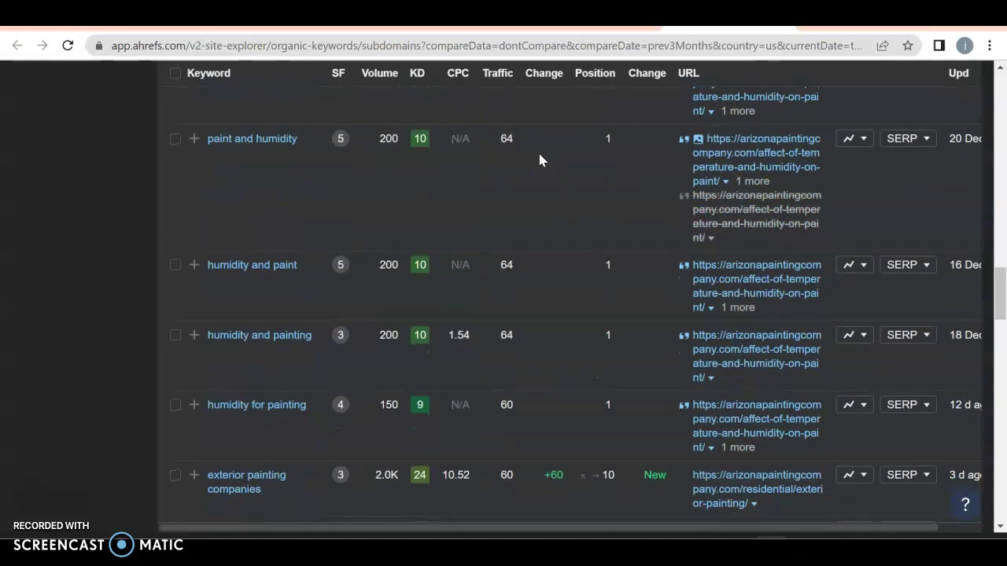
scroll(538, 160, "down", 4)
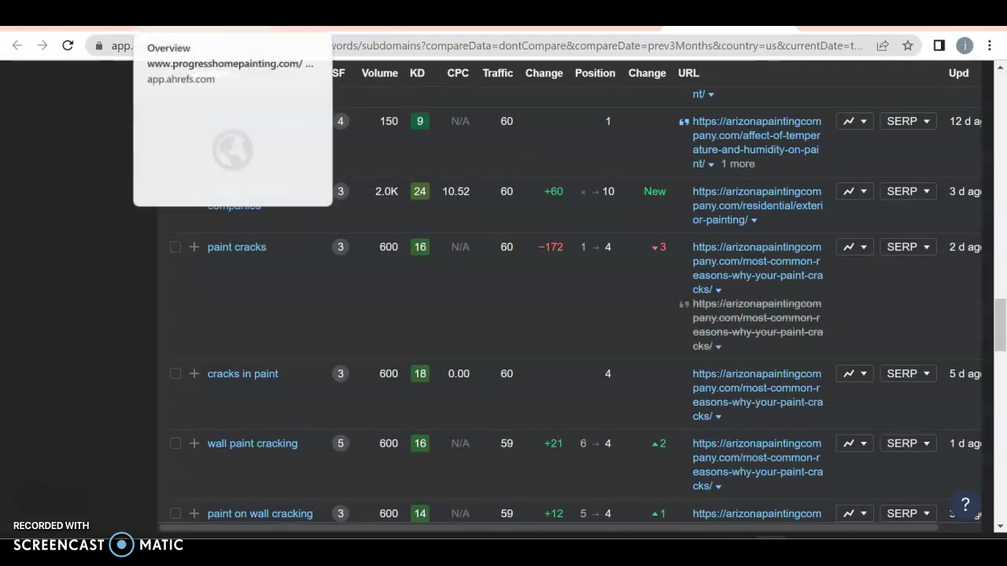
left_click(205, 20)
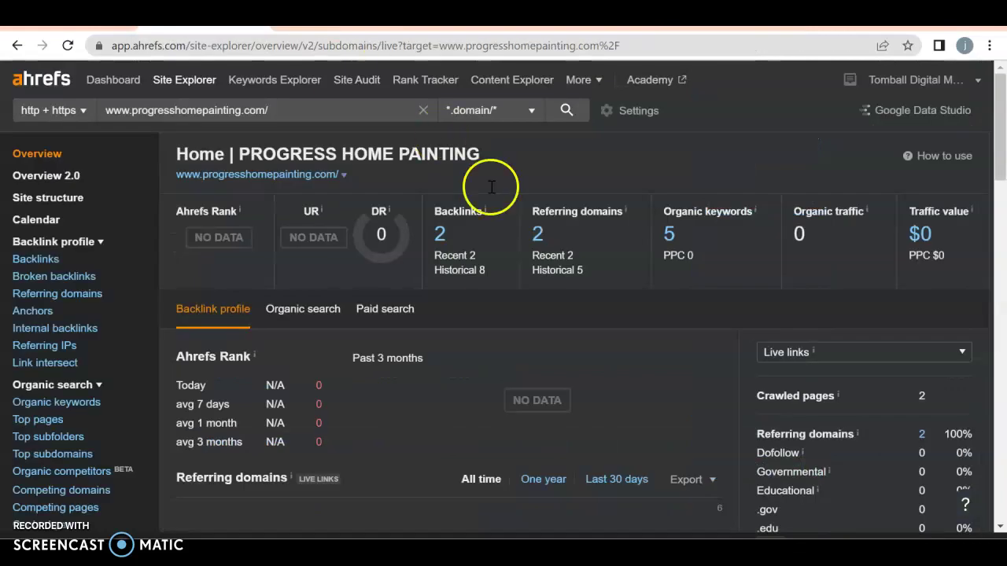